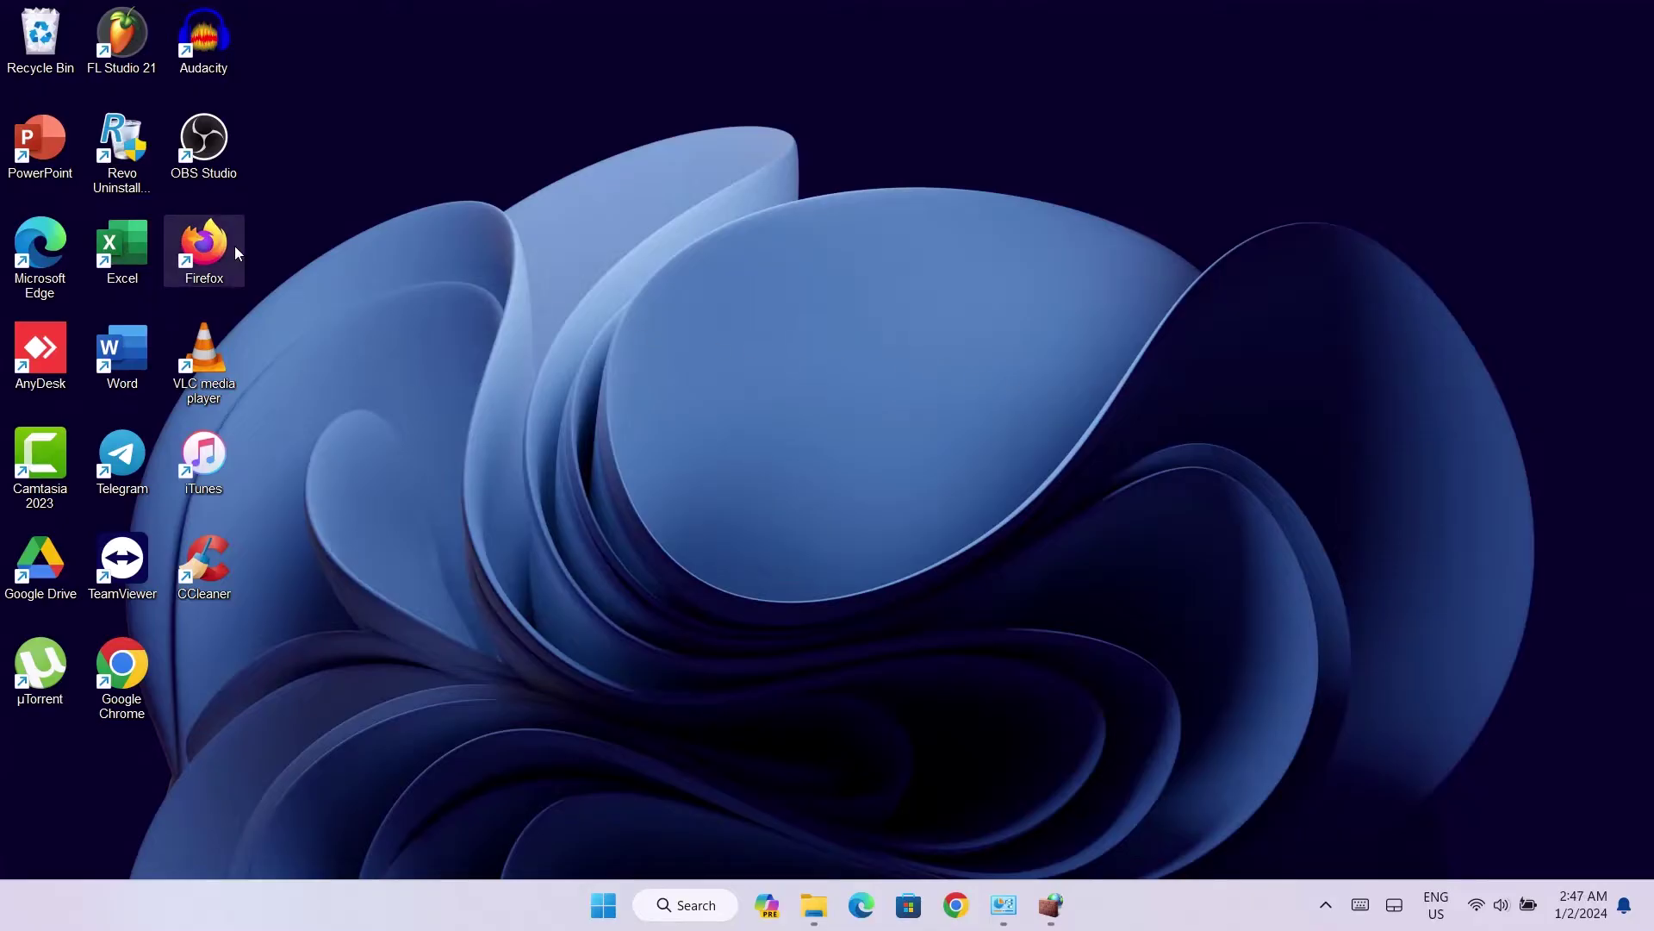
Copy firefox's full path from its install folder, then close File Explorer
right_click(203, 246)
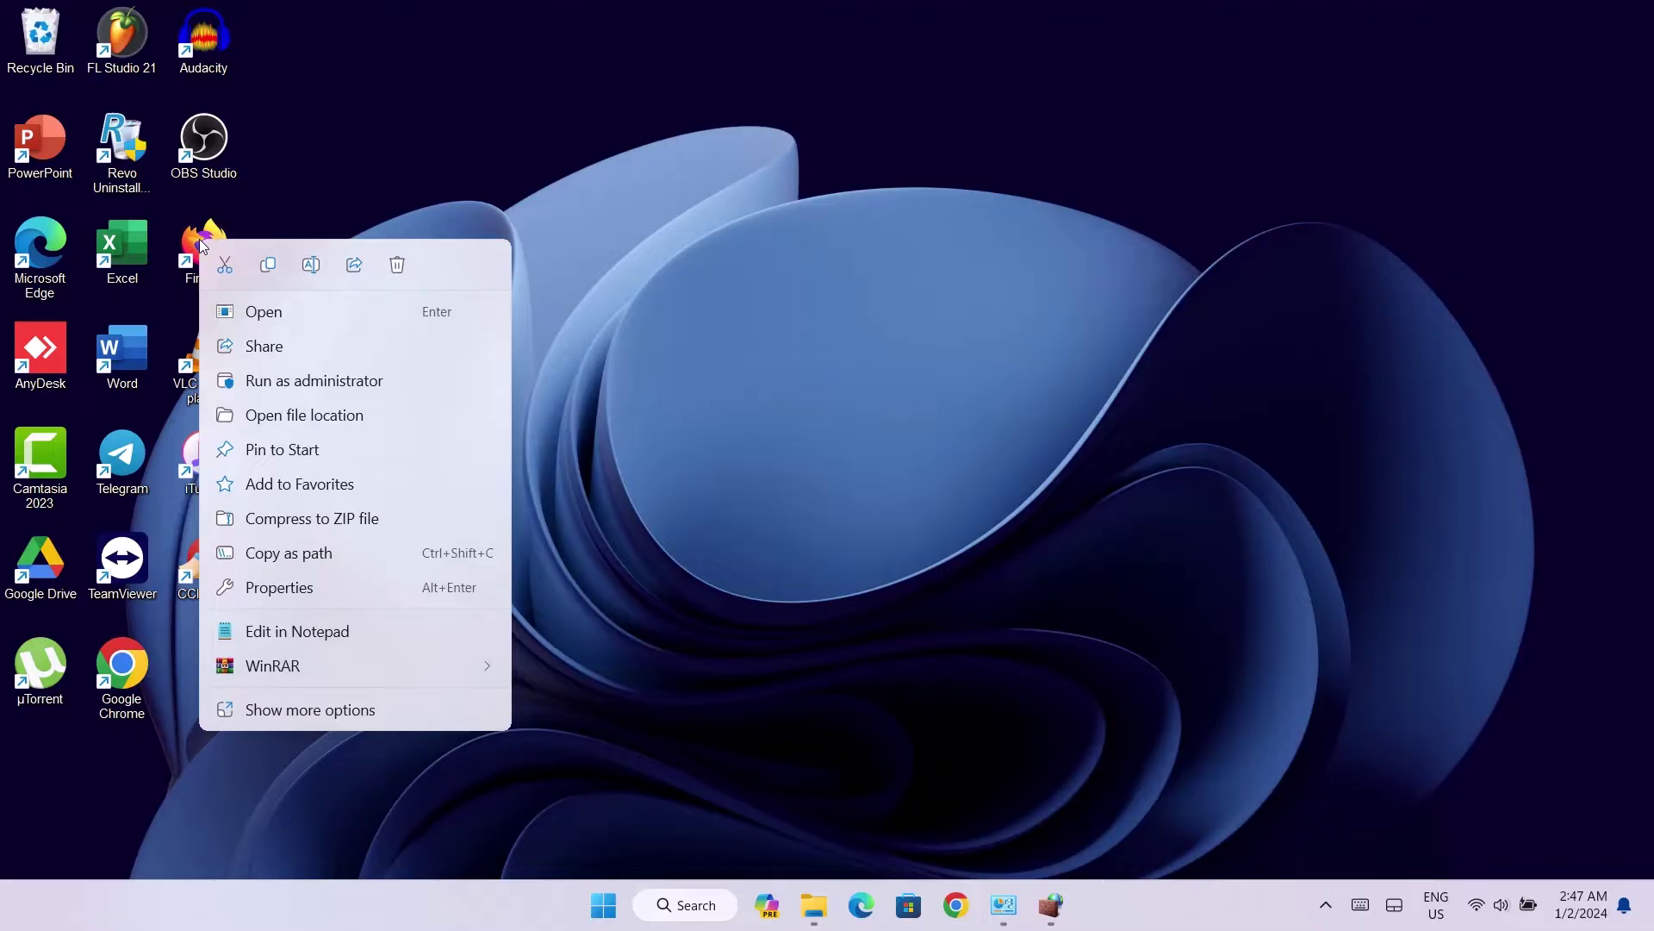
click(273, 416)
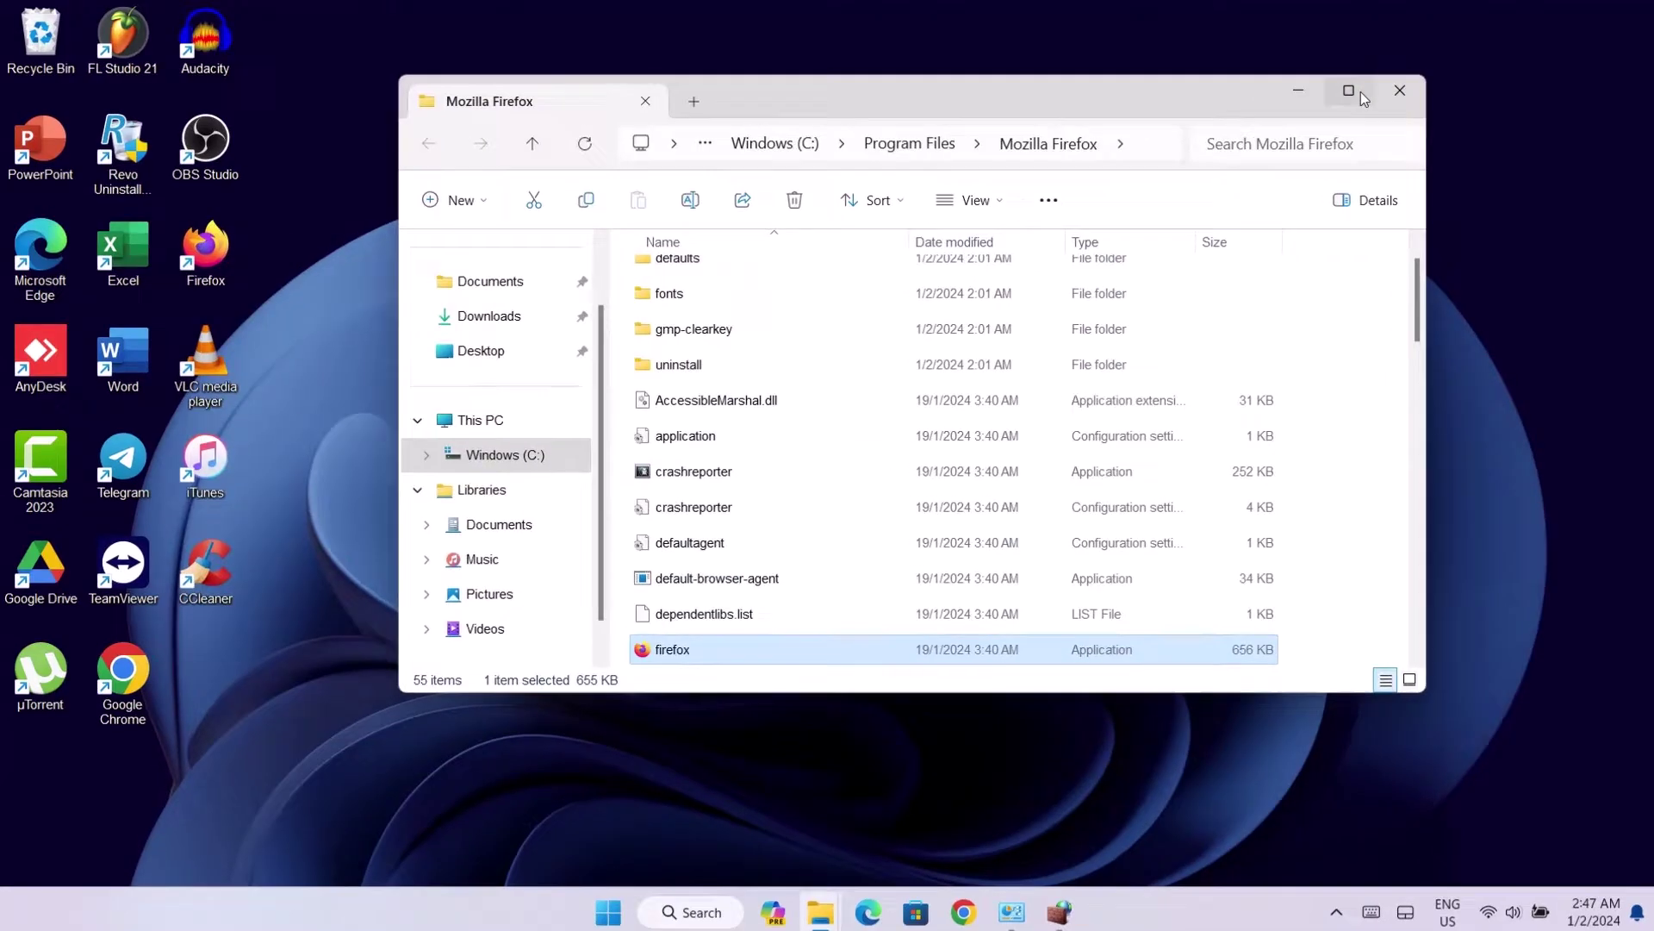
click(1349, 92)
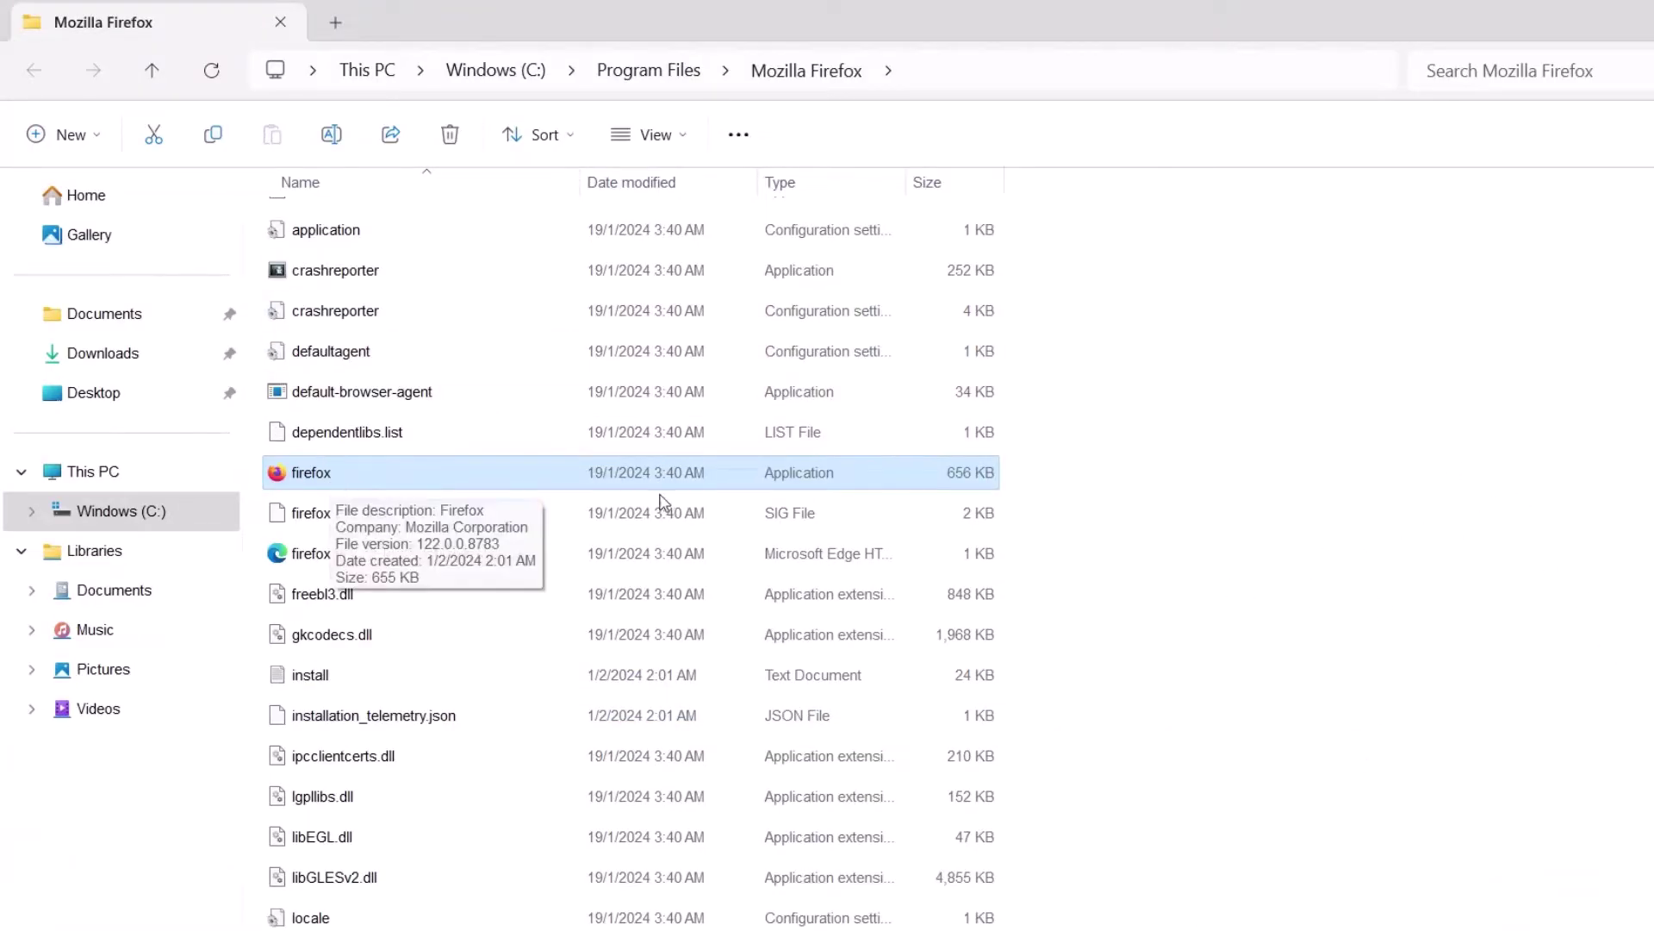
right_click(431, 478)
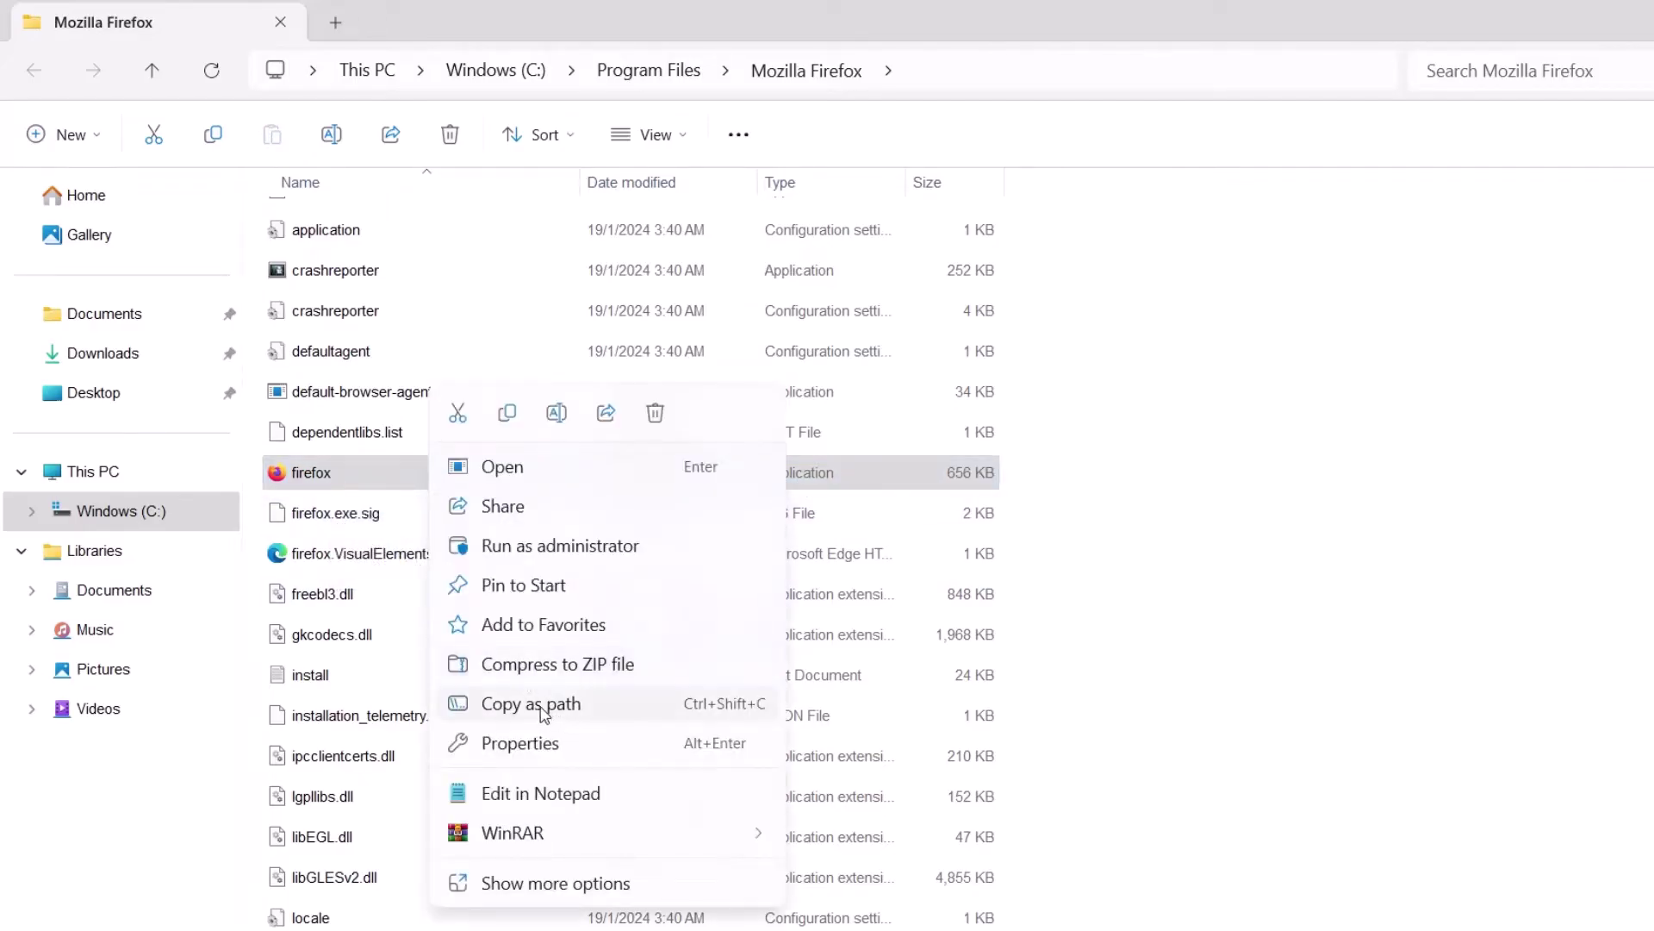
click(531, 701)
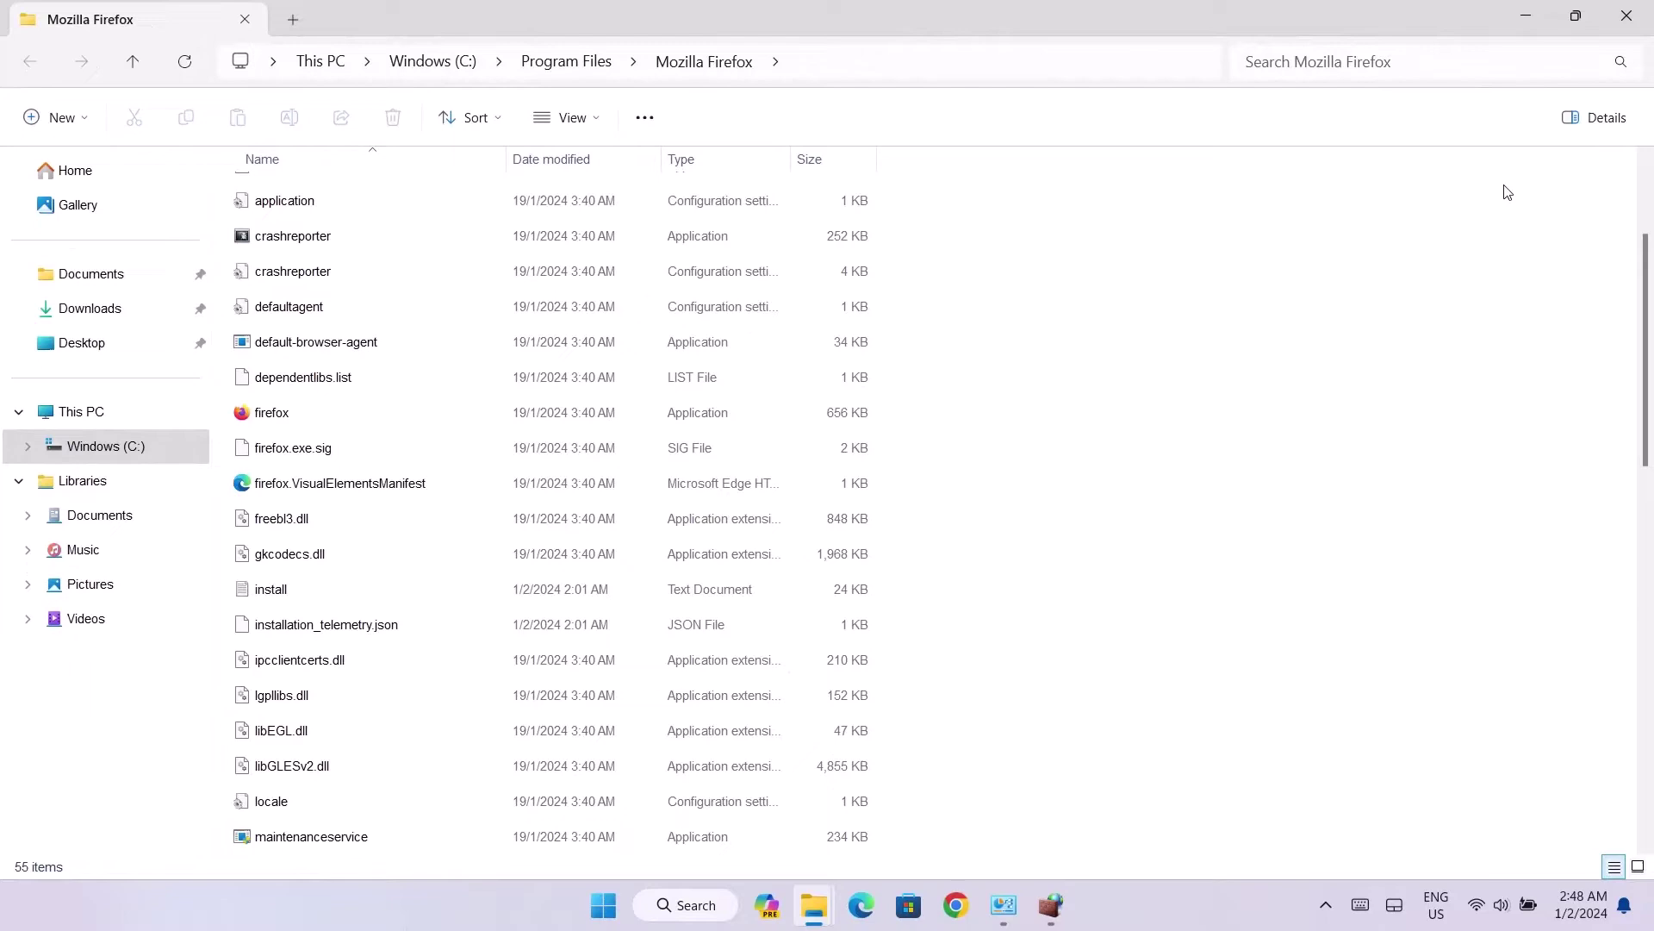
click(1629, 16)
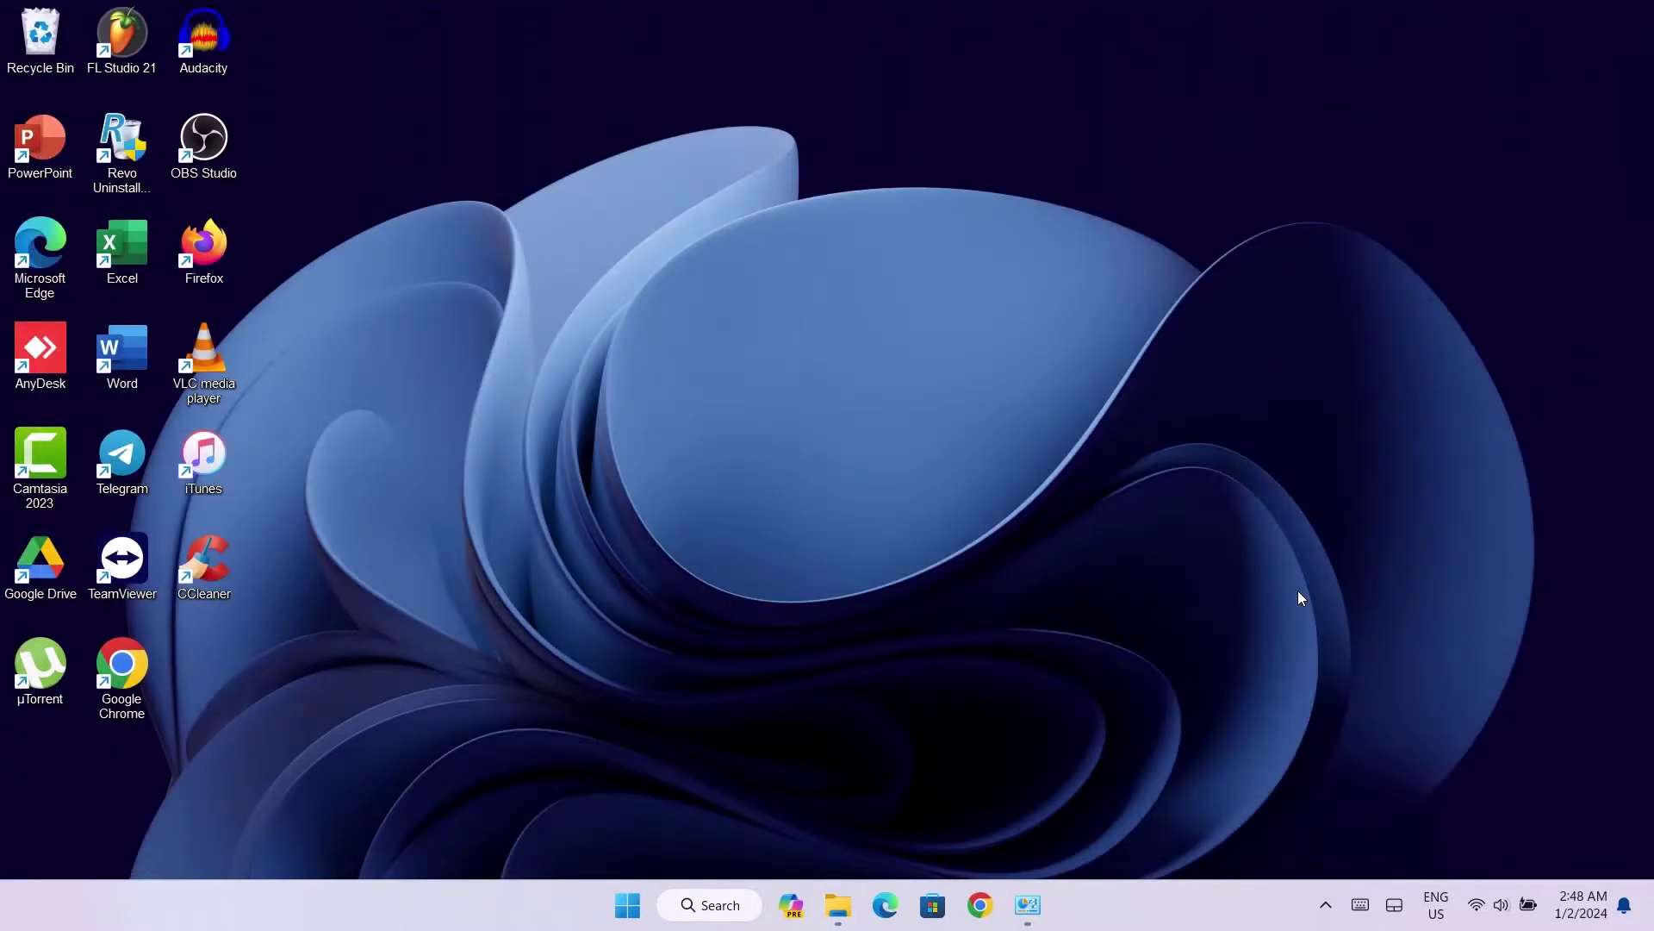
Start a Windows search to find the firewall settings
click(707, 905)
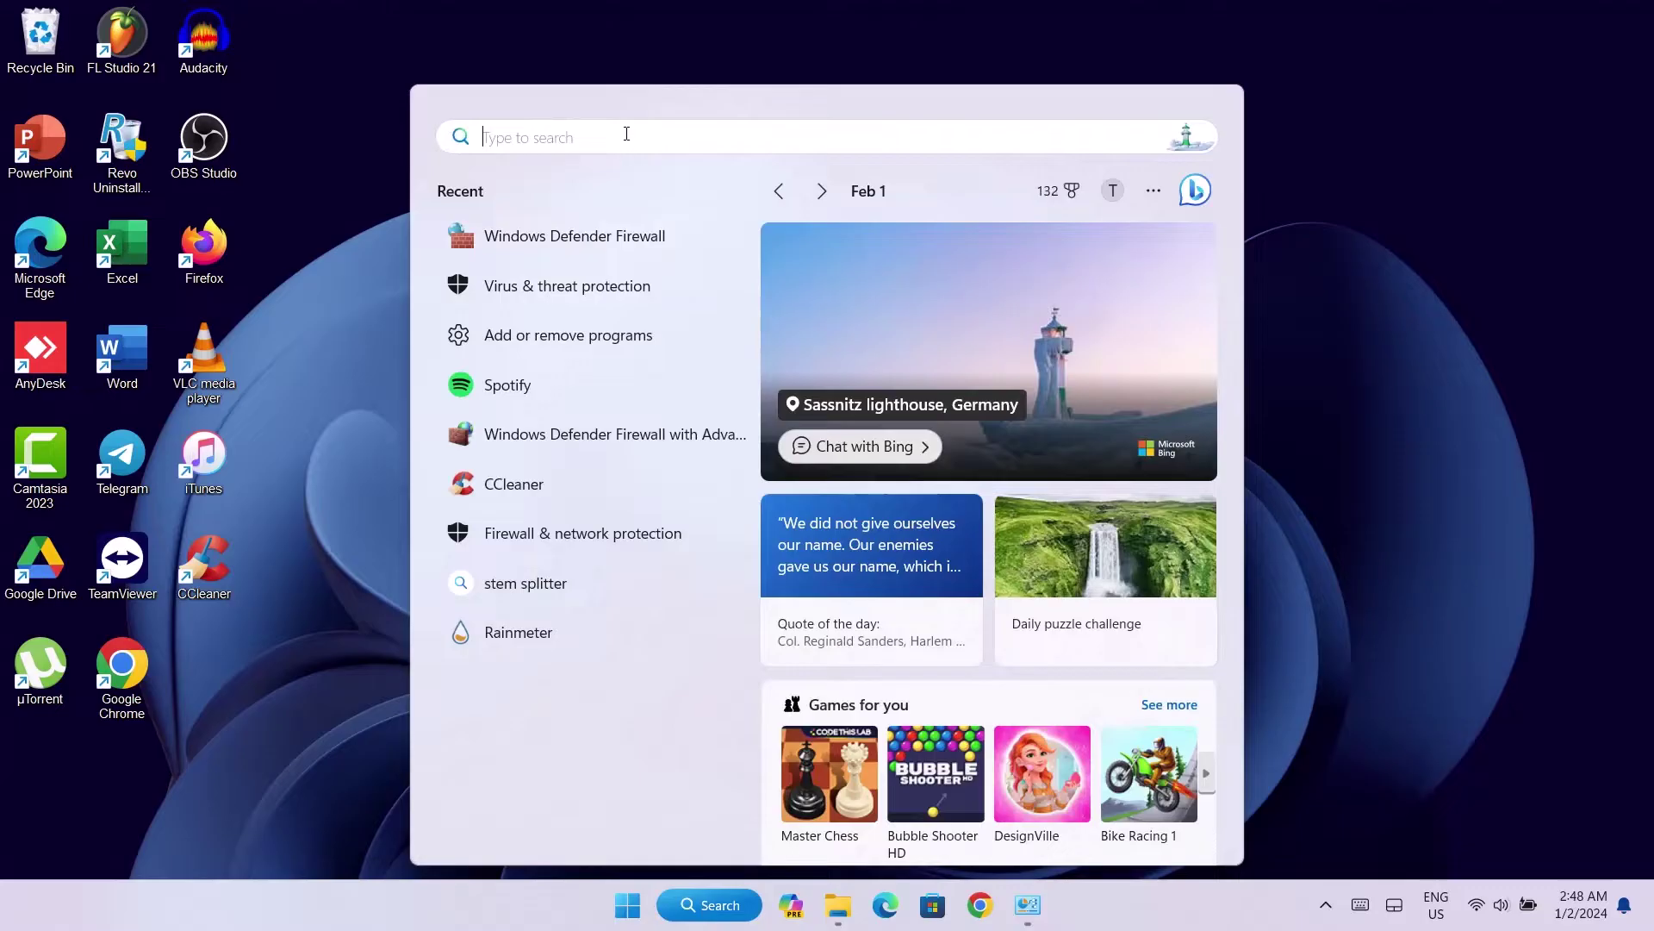
text(firewall)
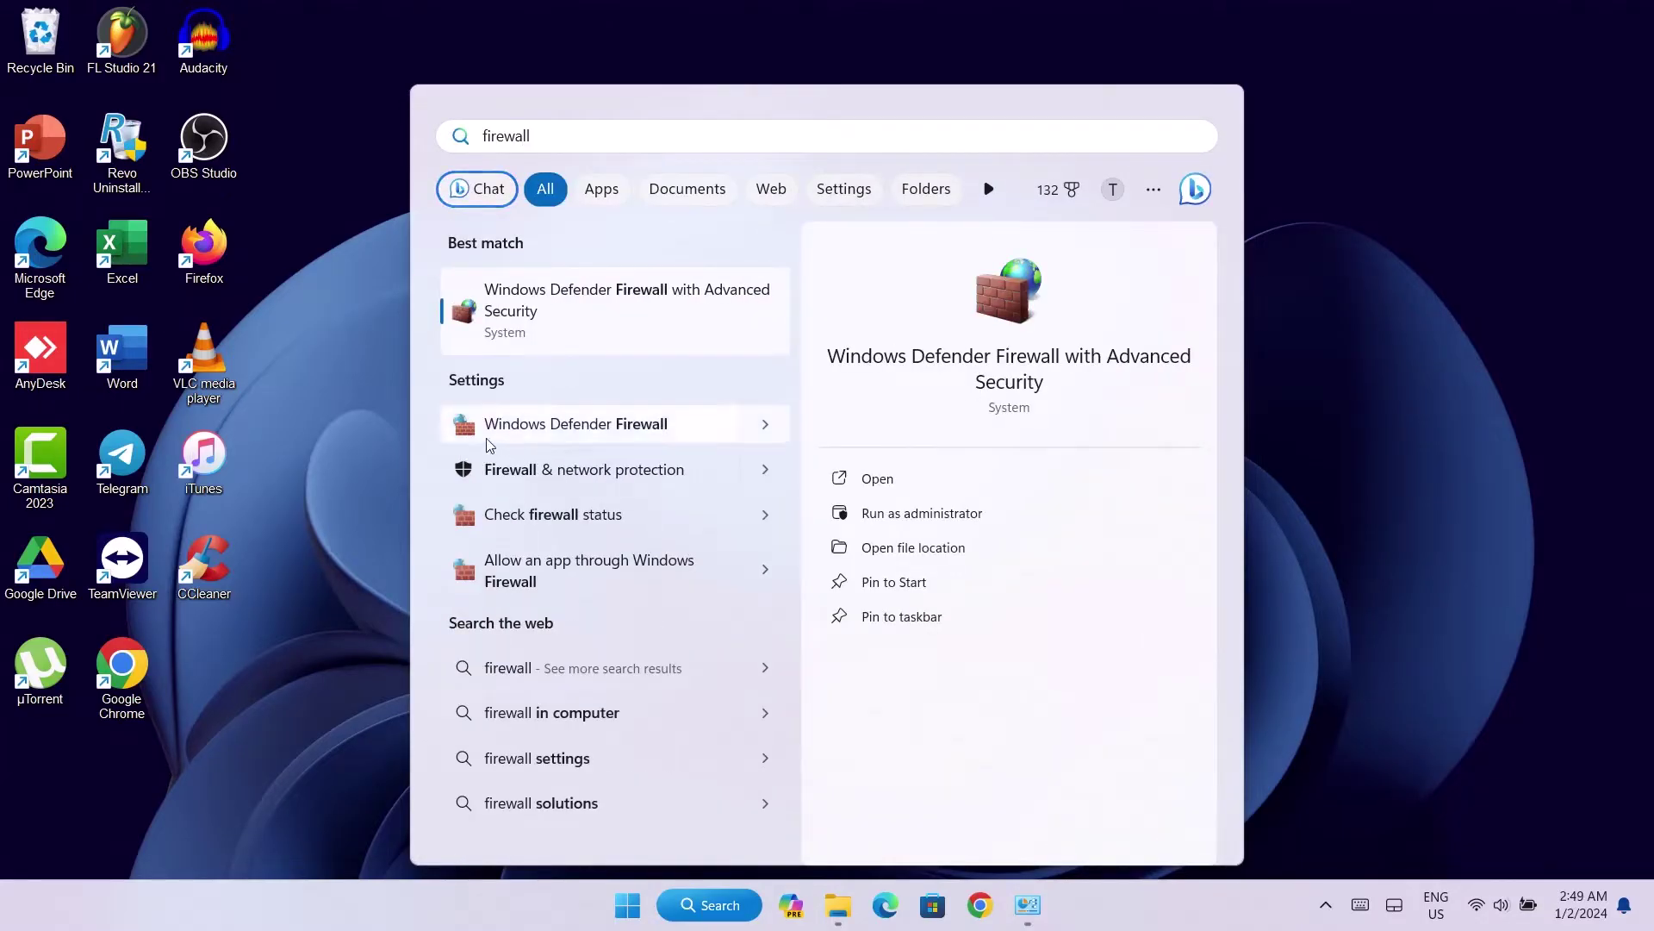
Review the firewall on/off settings, then go to Advanced settings
click(554, 430)
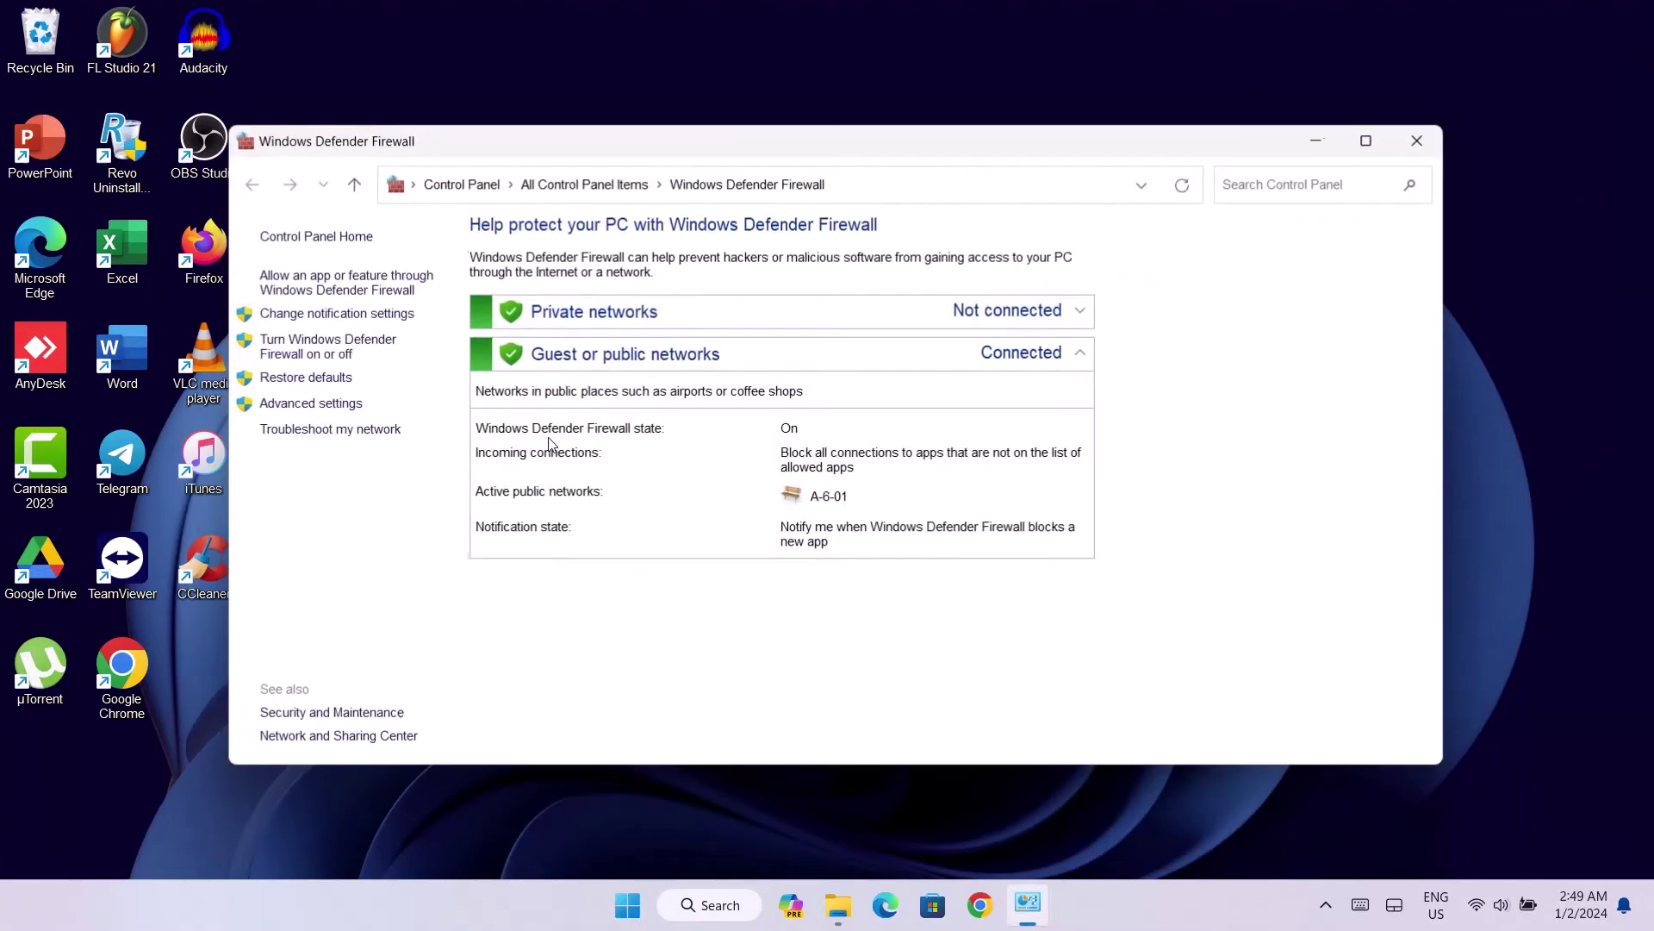
double_click(775, 155)
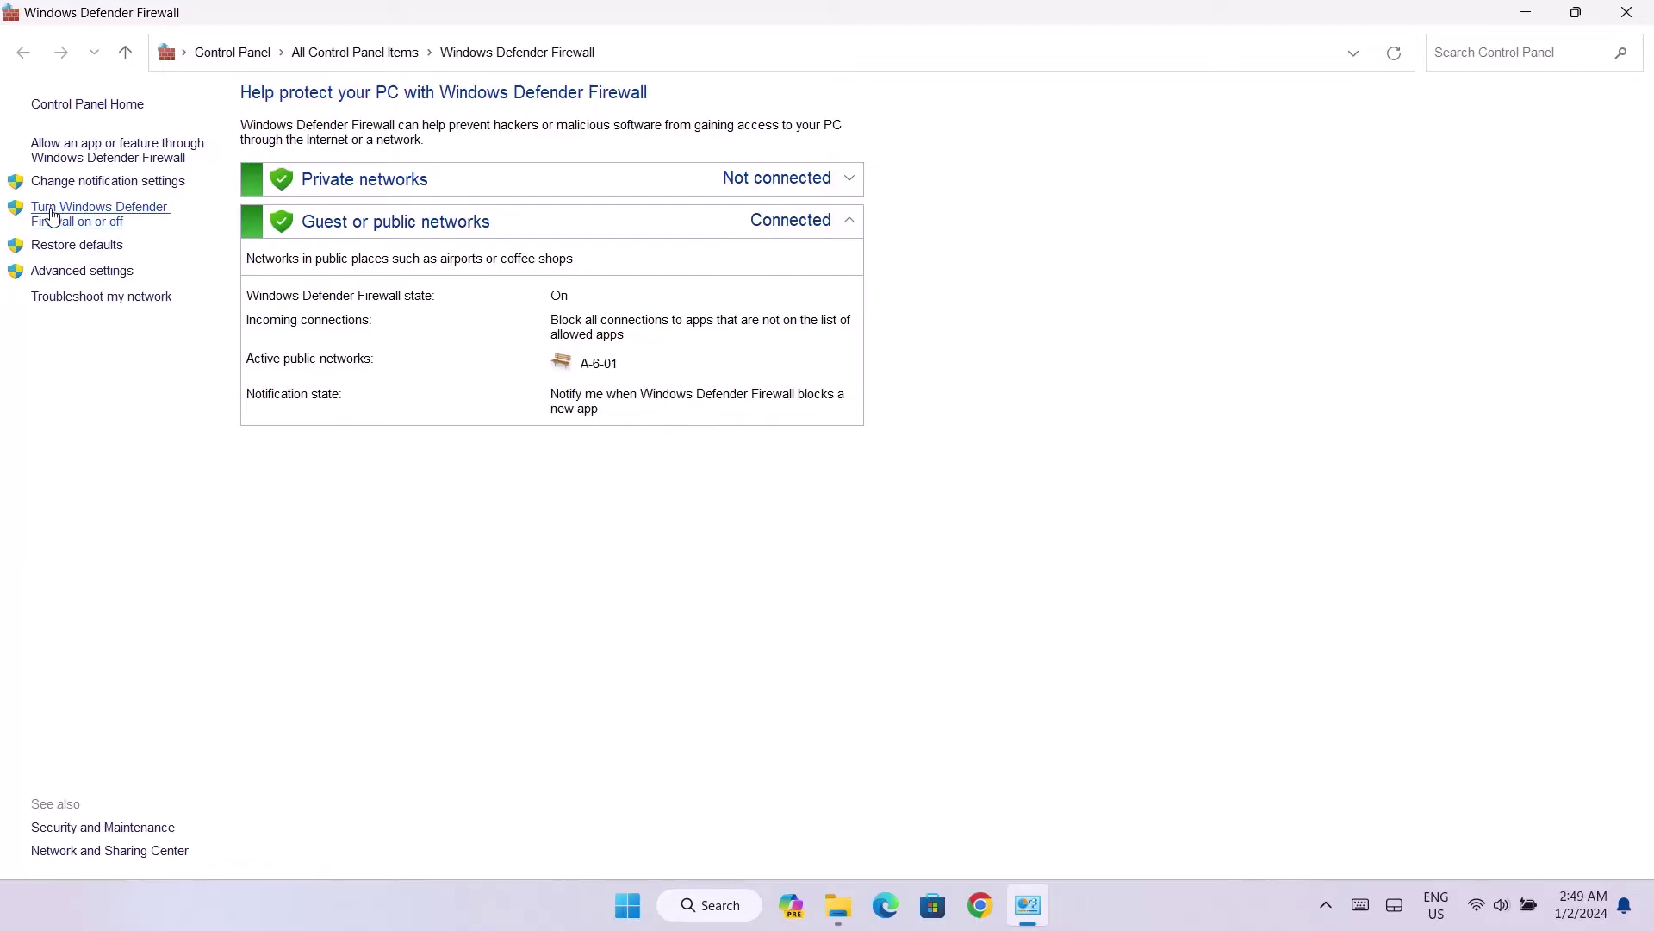
click(52, 216)
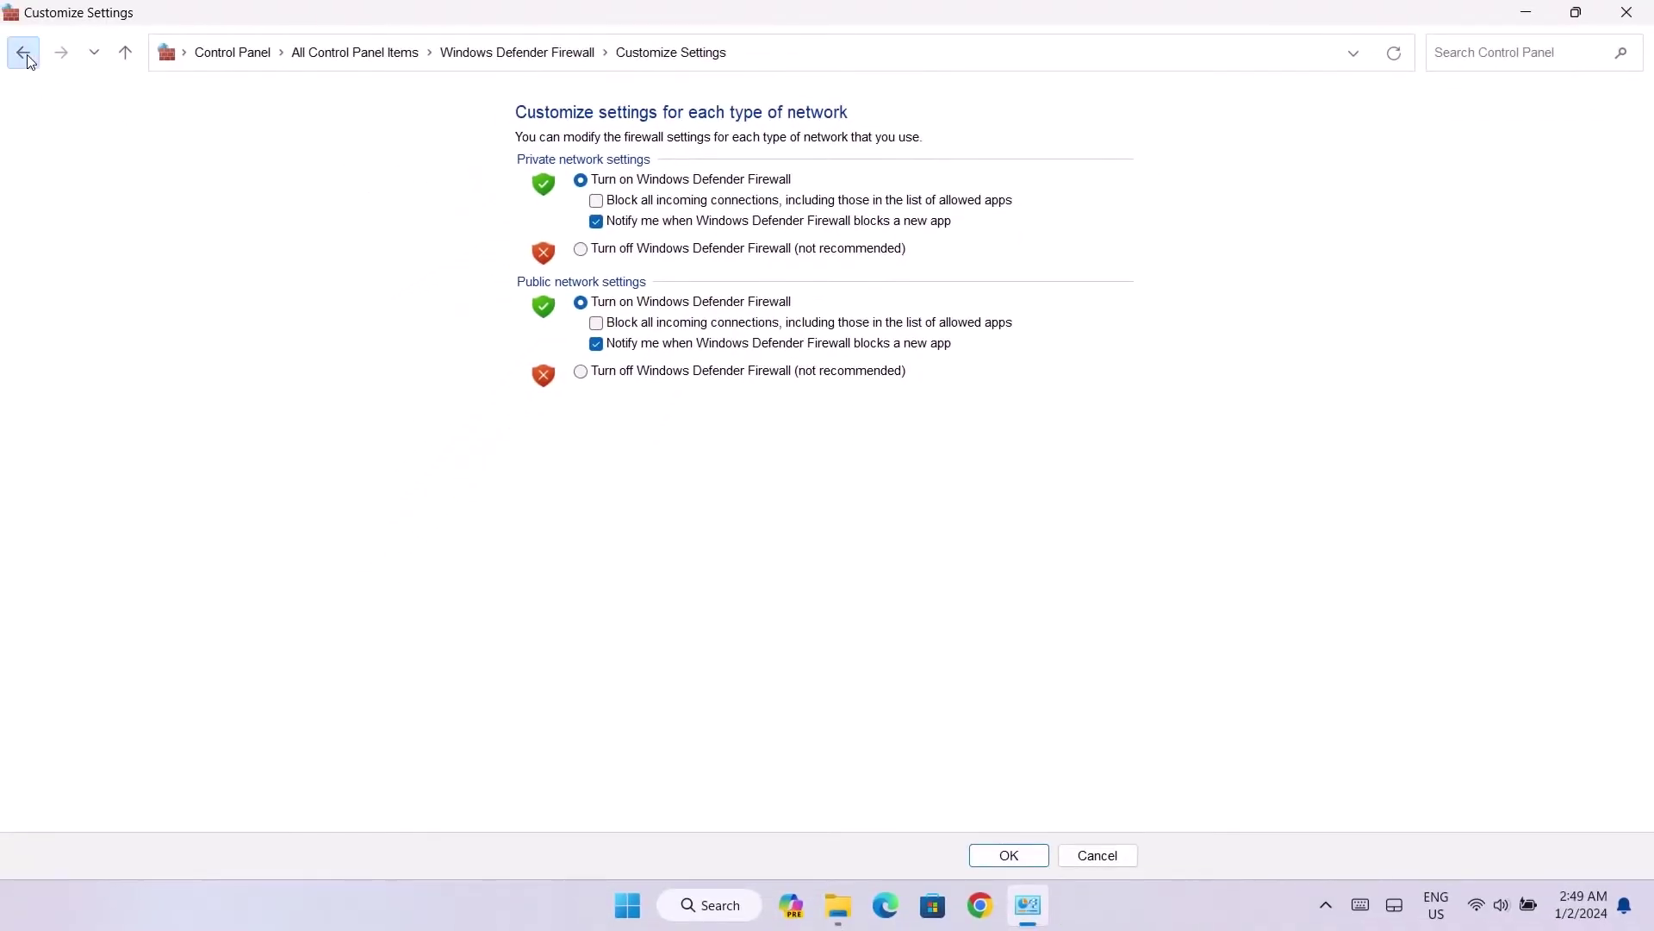
click(26, 54)
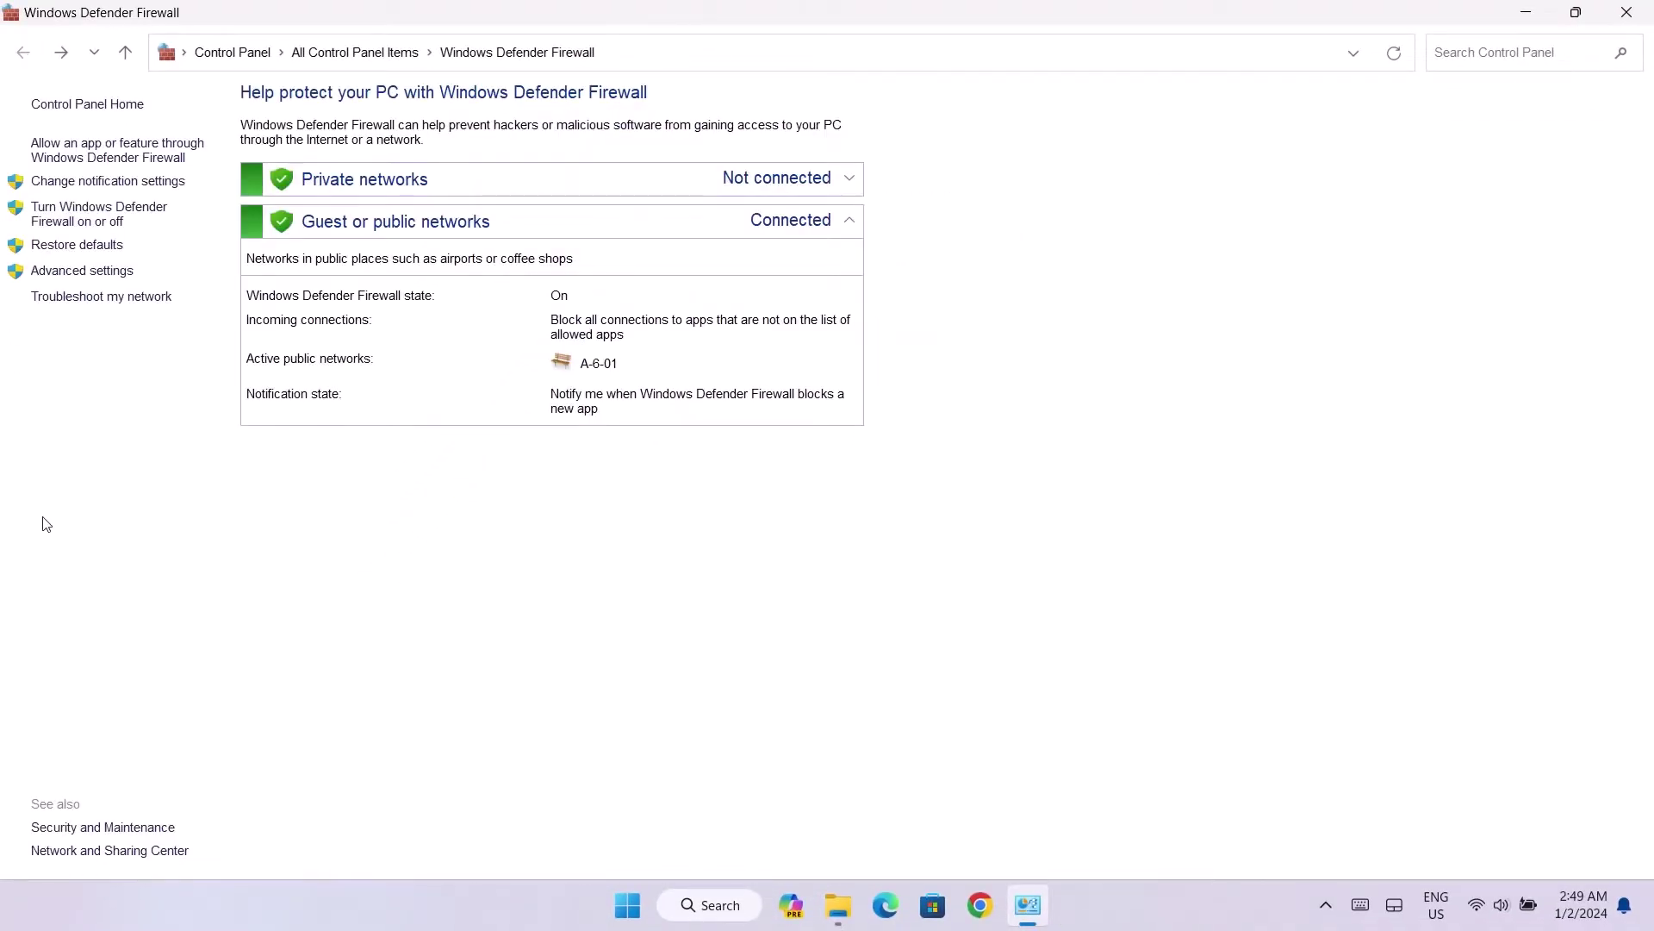
click(62, 274)
Start a new Program-type rule from the Outbound Rules list
double_click(1089, 42)
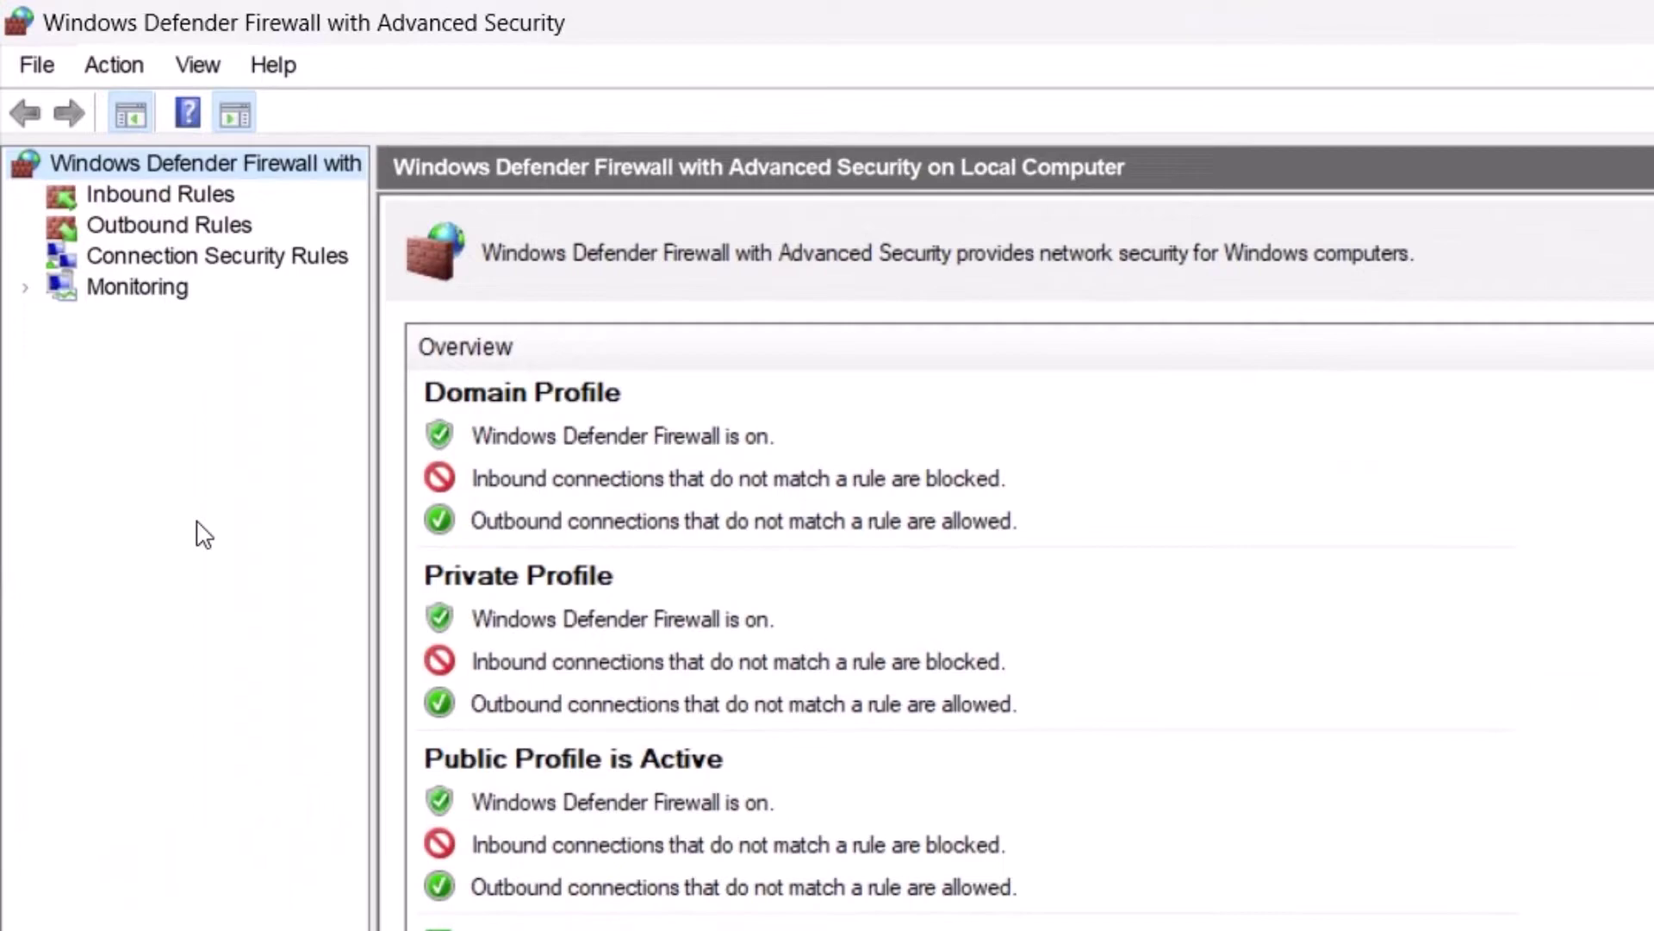
click(153, 230)
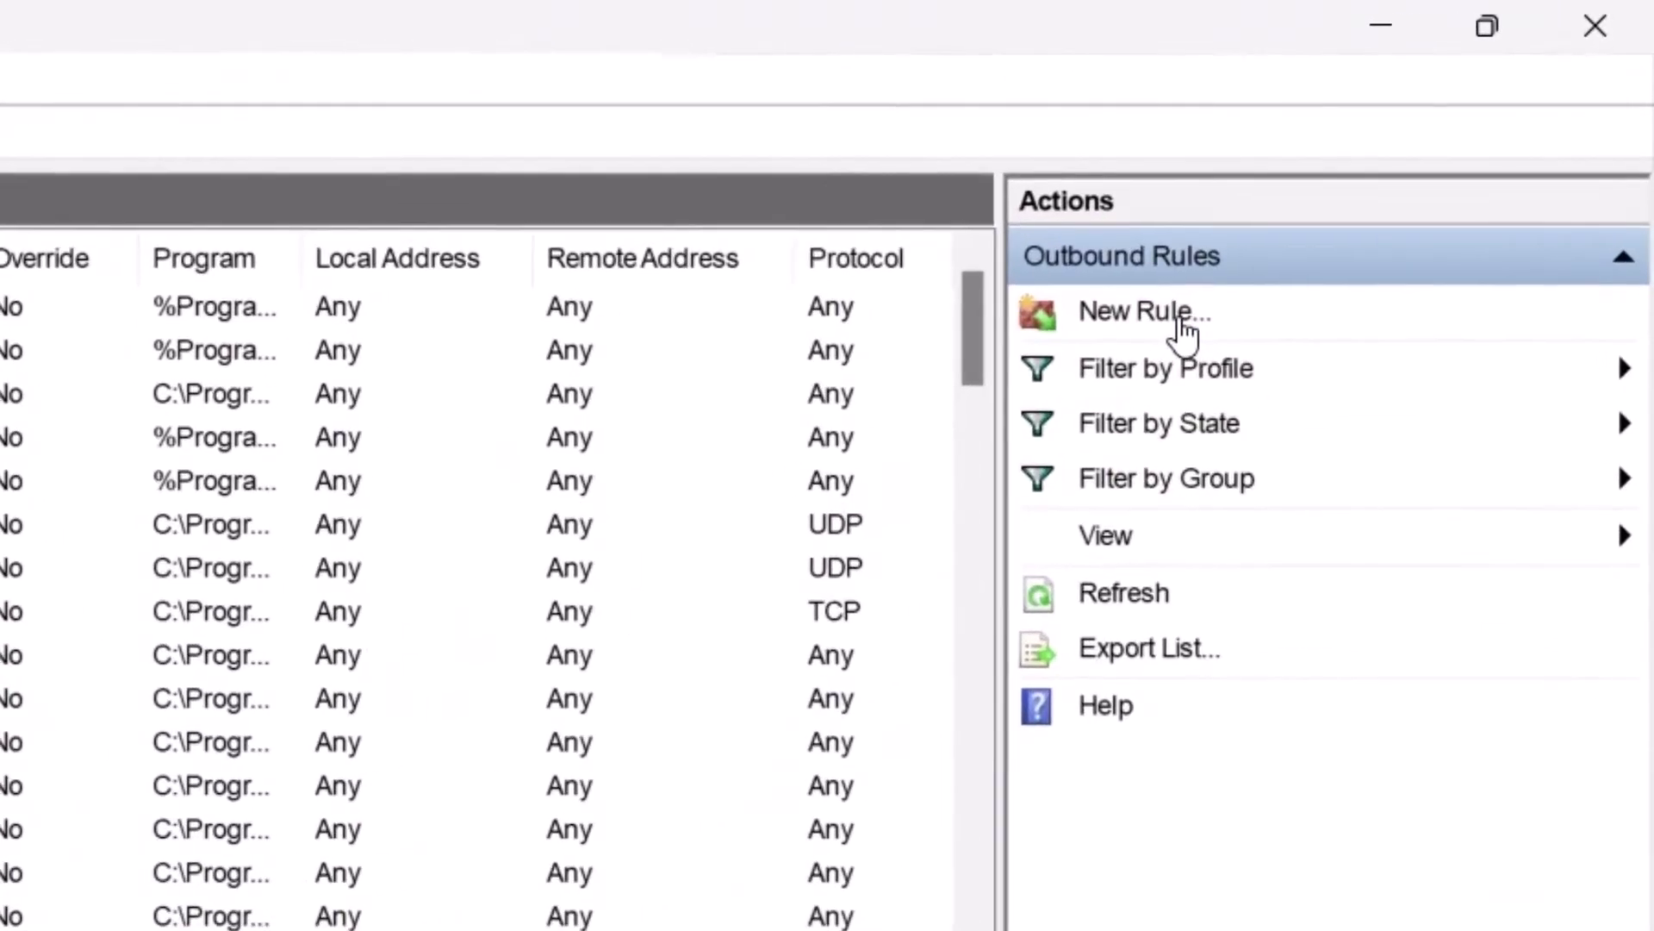
click(1211, 291)
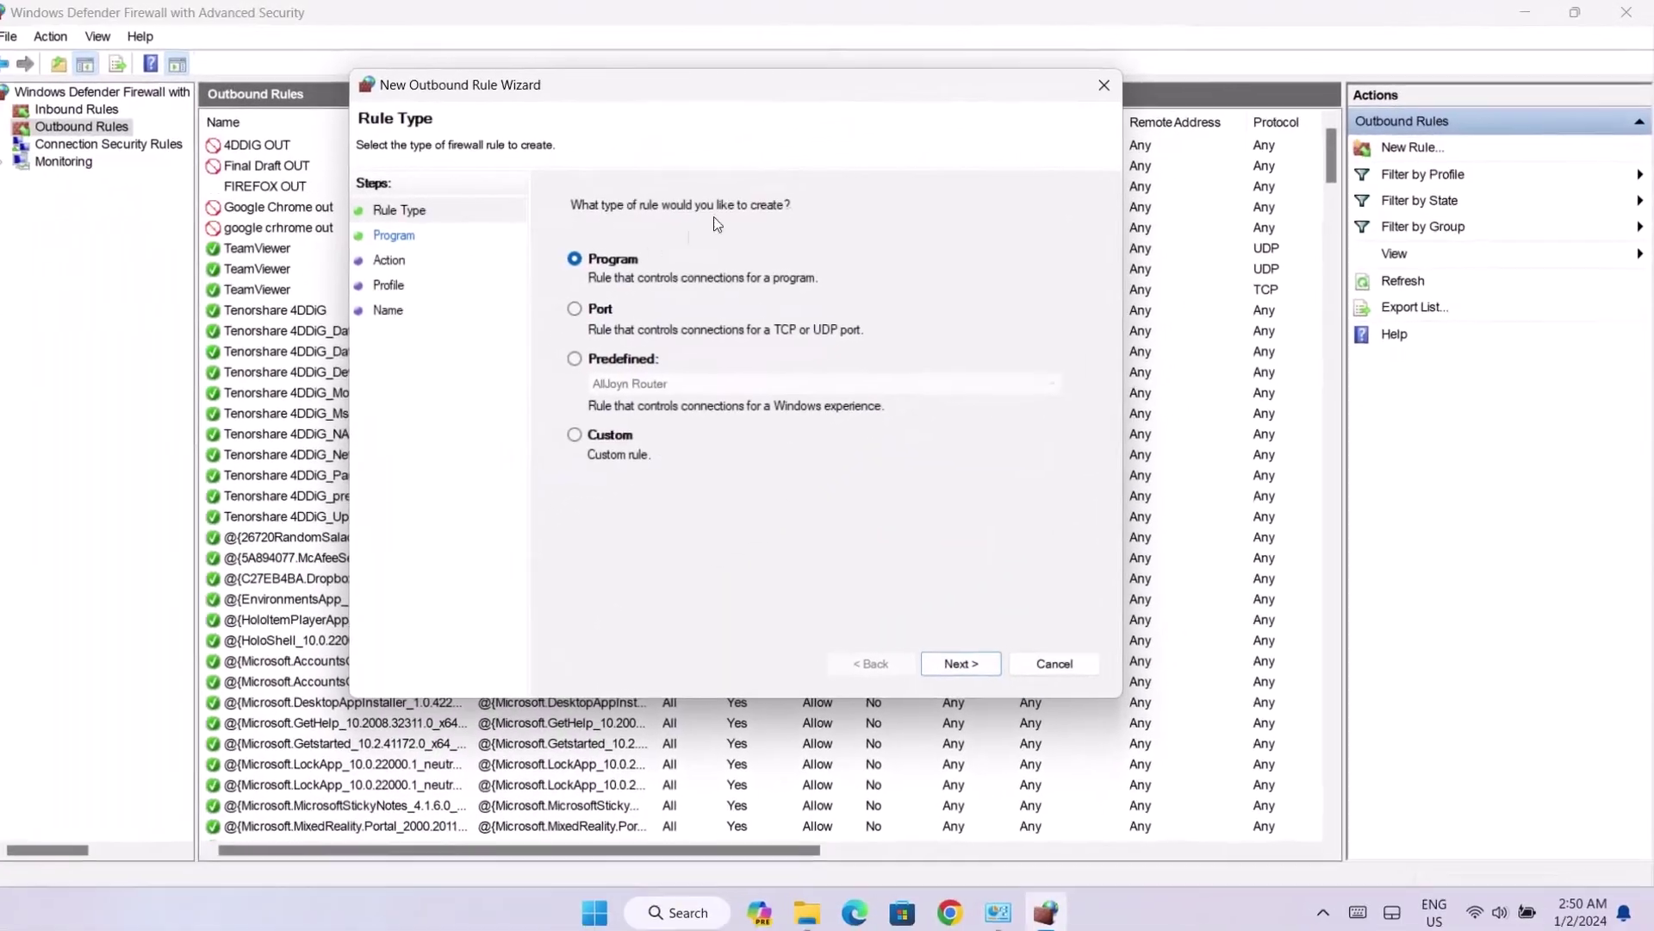
click(585, 256)
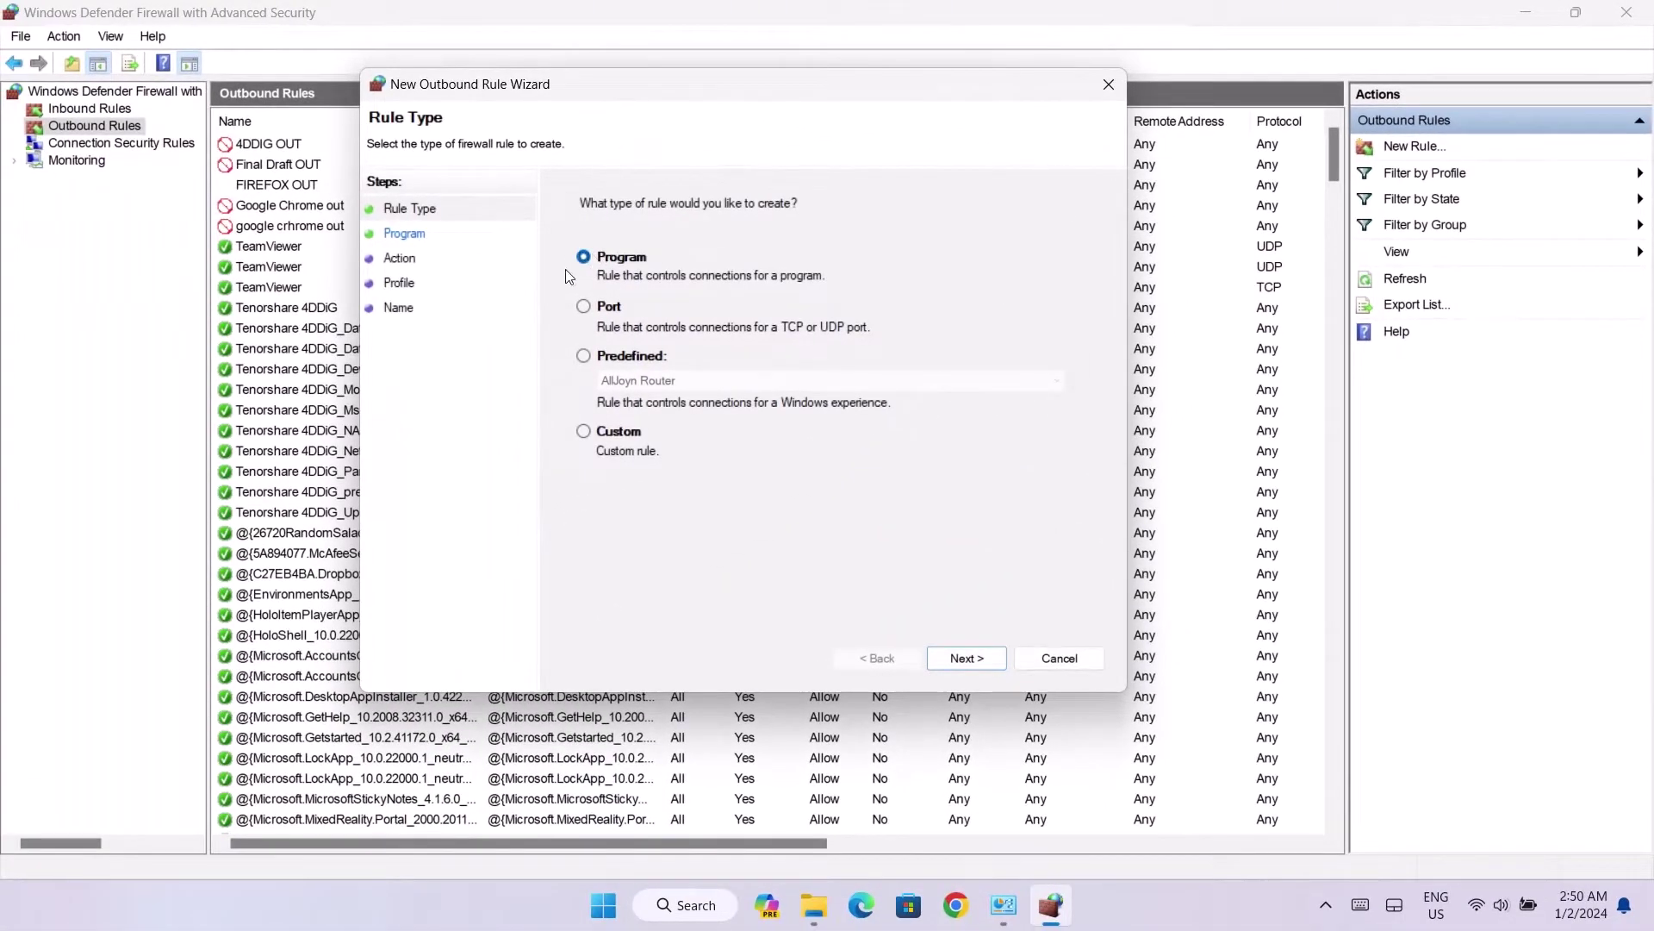
key(Return)
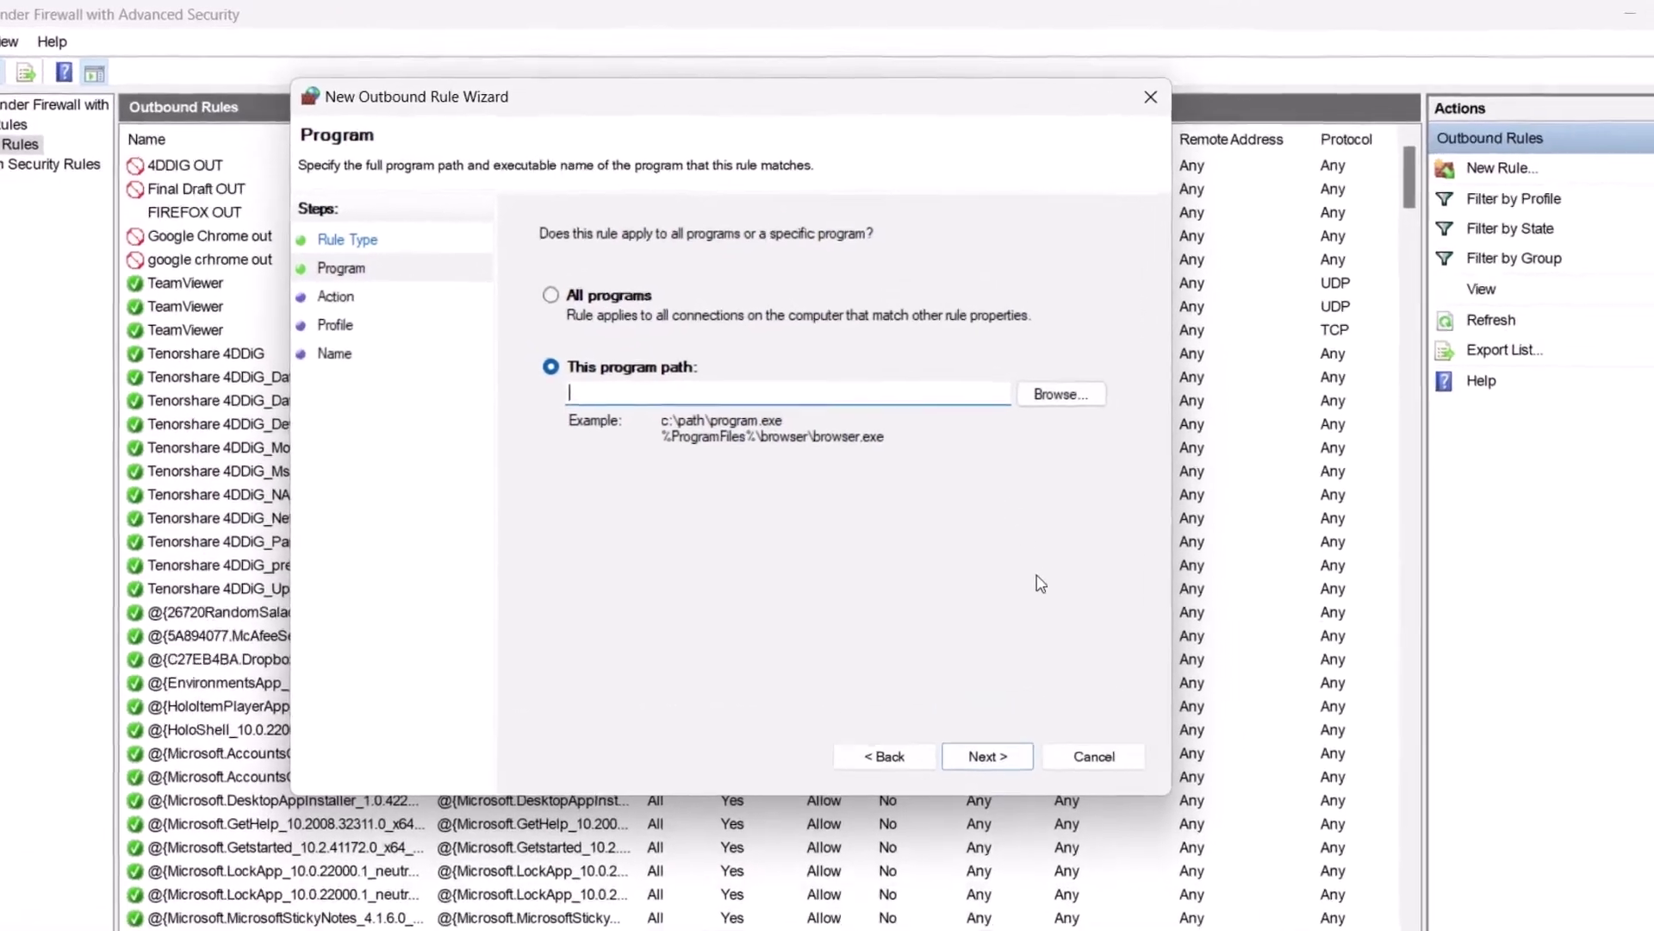
Enter C:\Program Files\Mozilla Firefox\firefox.exe as the program path, without quotation marks
text("C:\Program Files\Mozilla Firefox\firefox.exe")
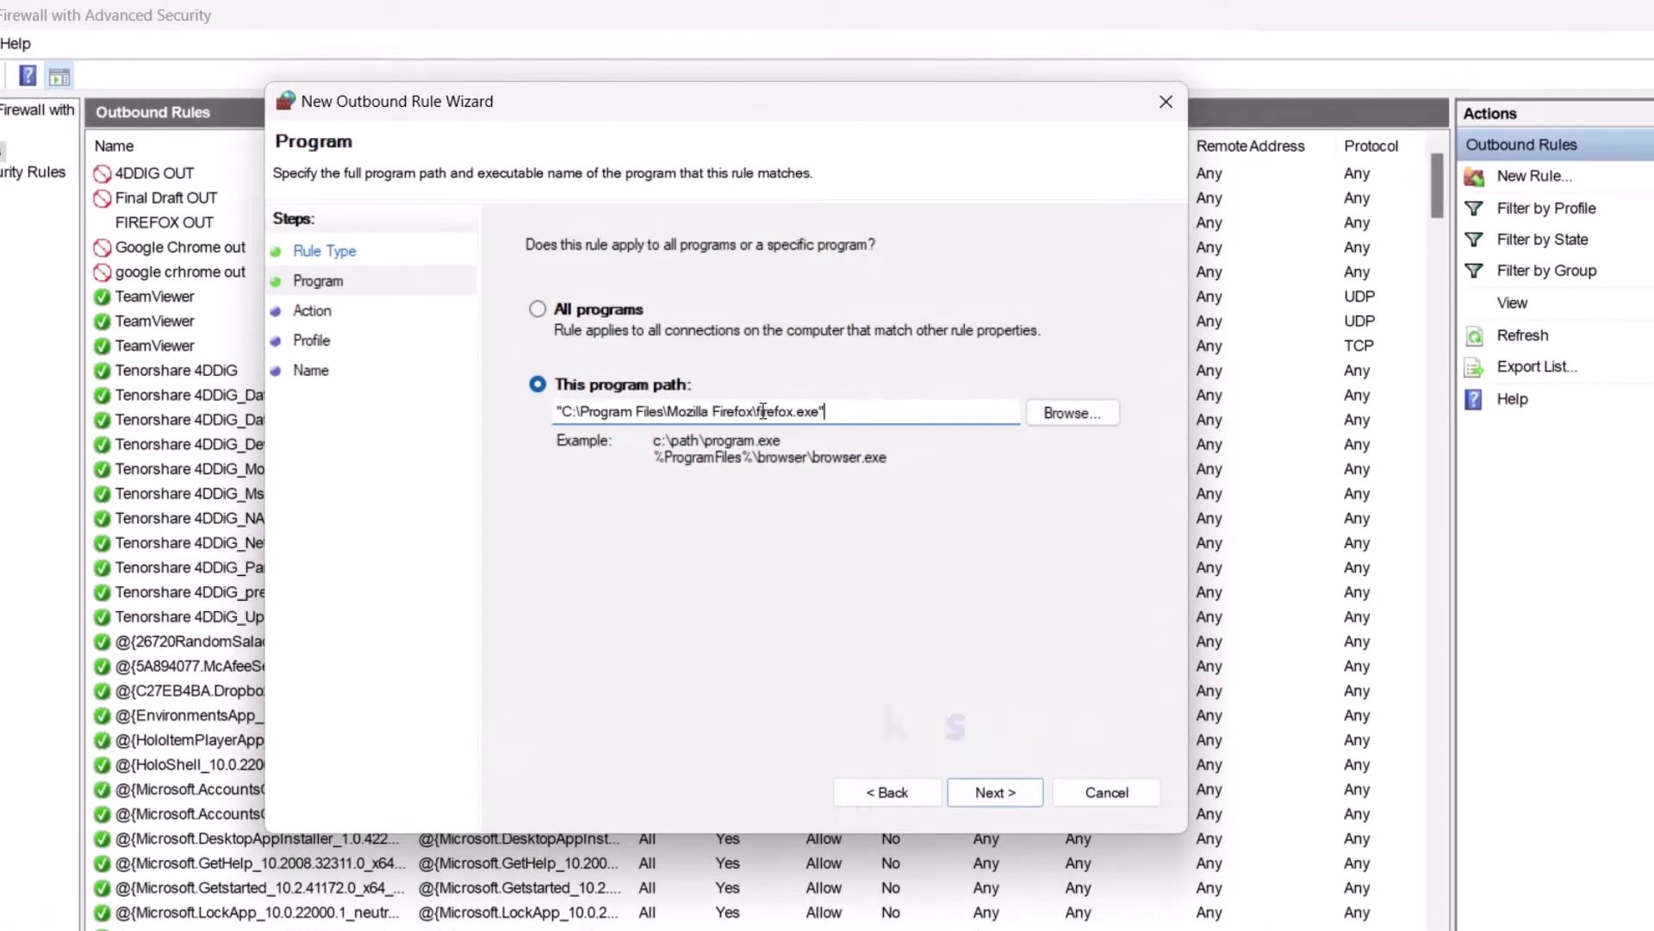
key(BackSpace)
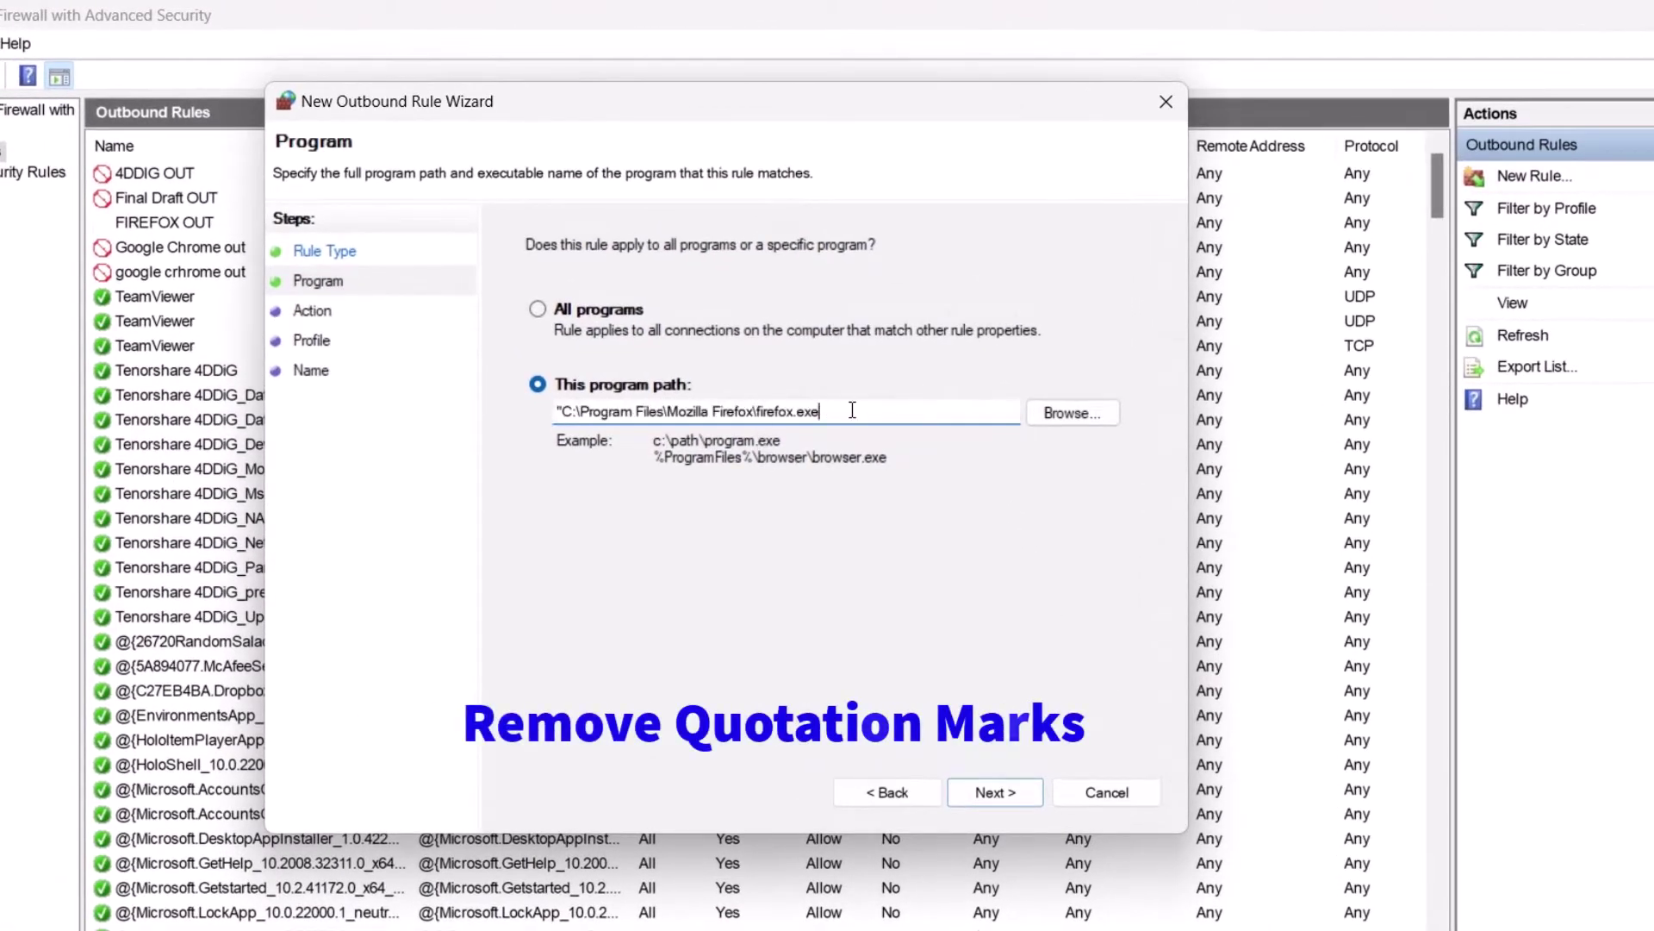
drag(565, 412, 553, 412)
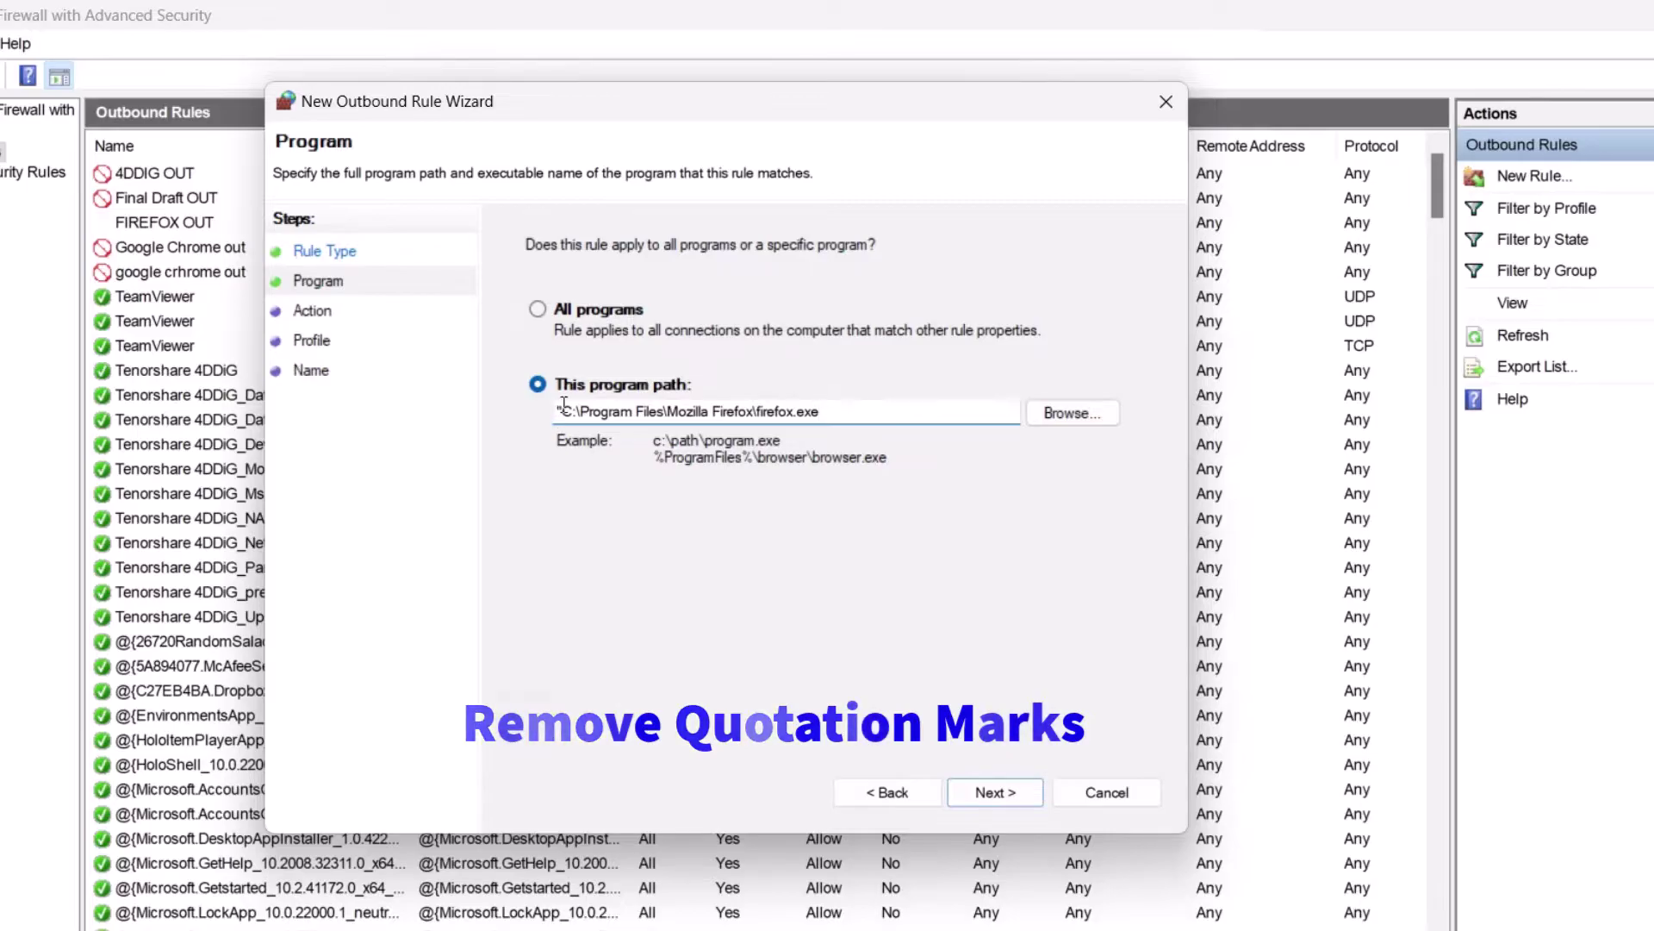
key(Delete)
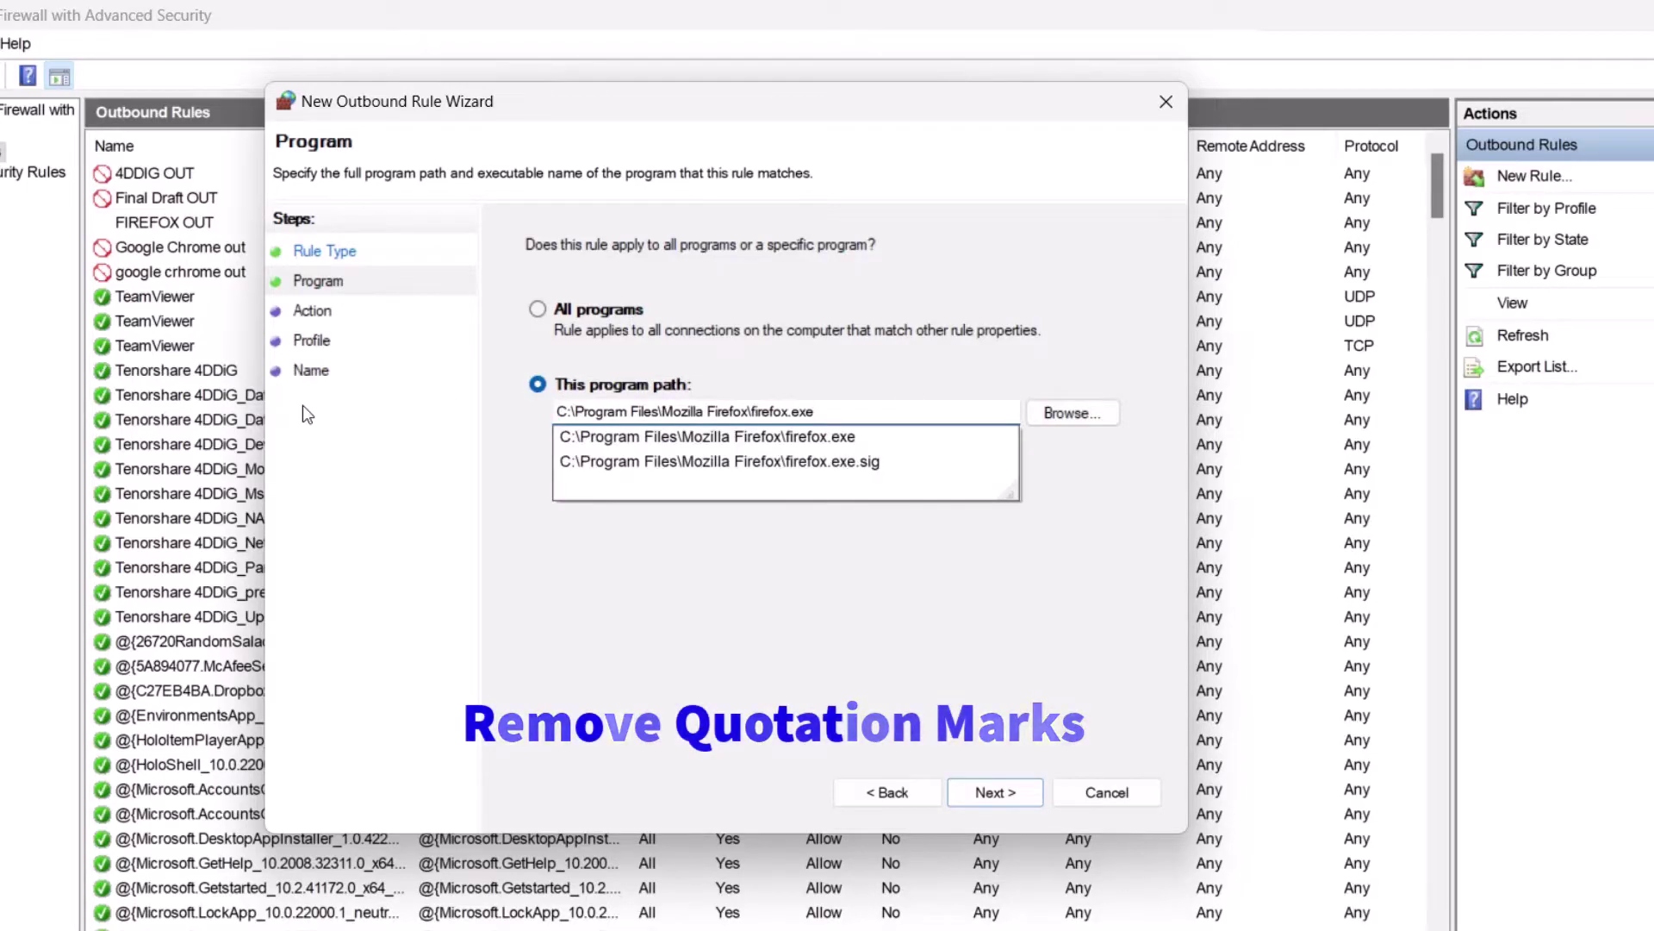
Set the rule to Block the connection on Domain, Private and Public profiles
click(559, 643)
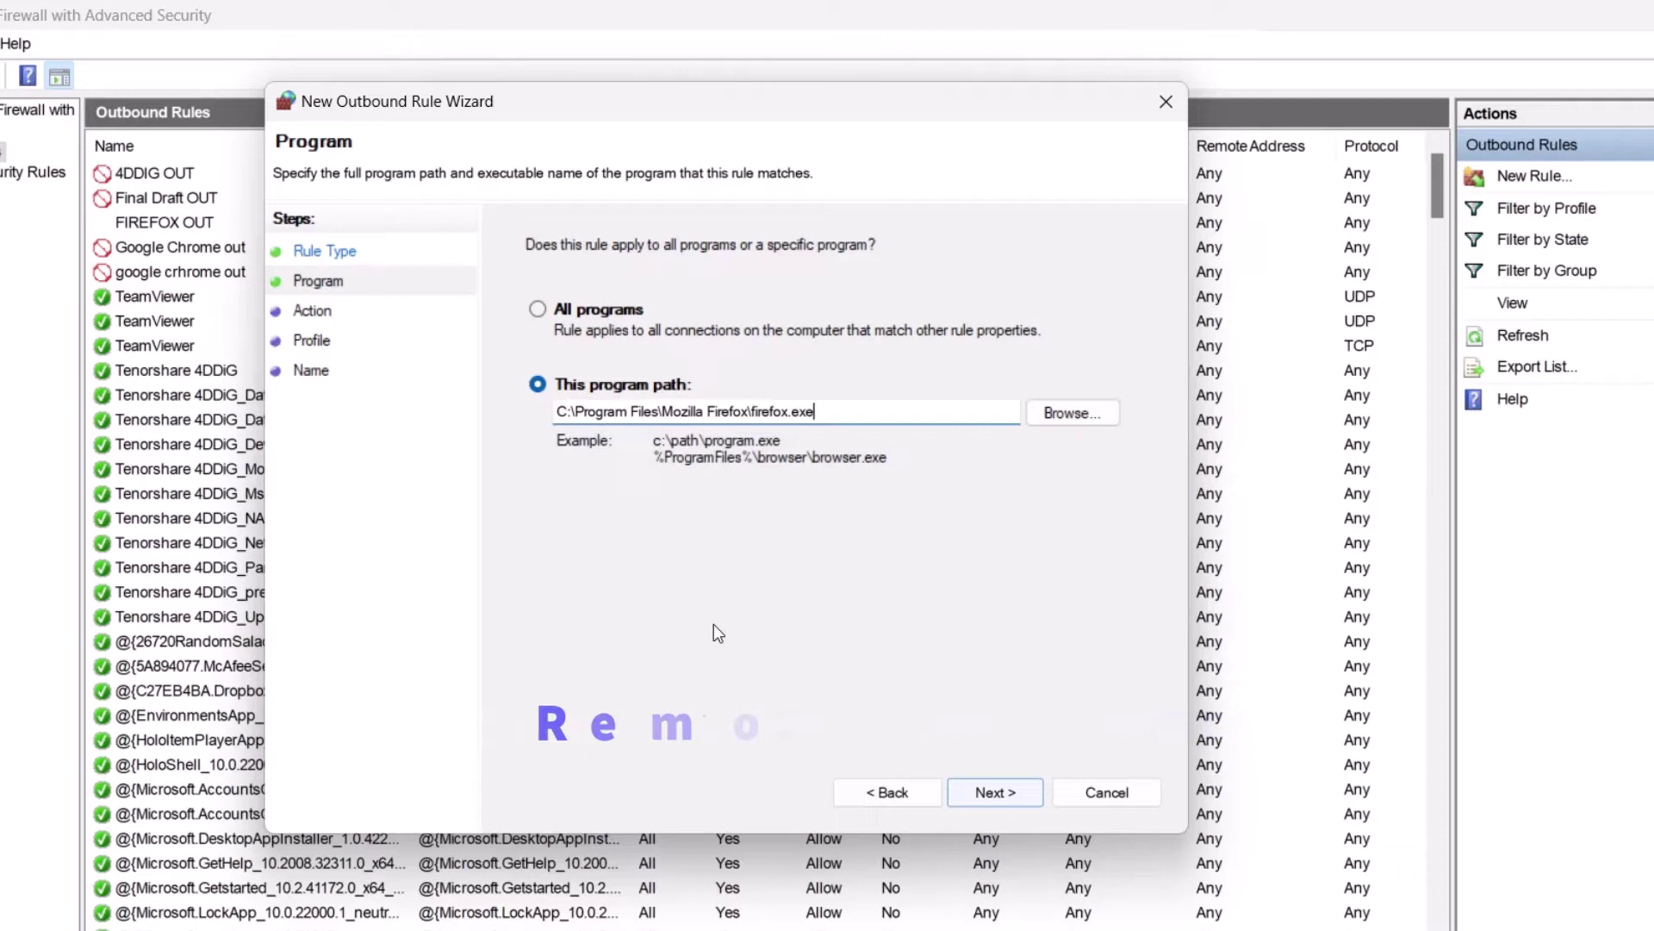
click(994, 791)
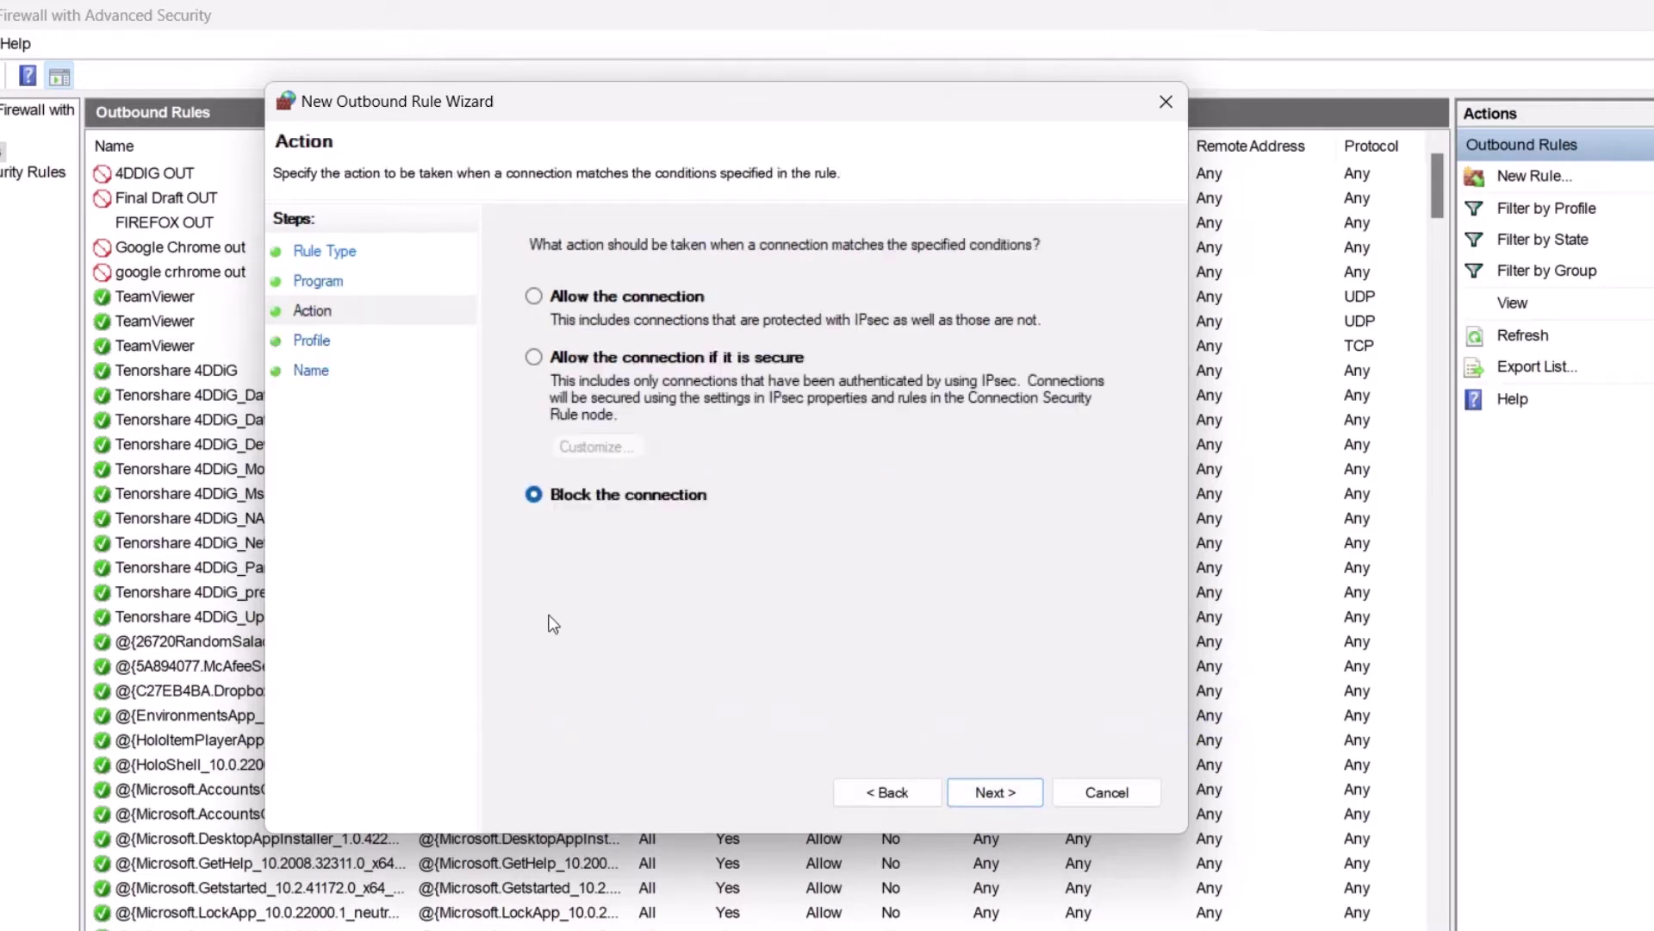
click(534, 495)
click(984, 777)
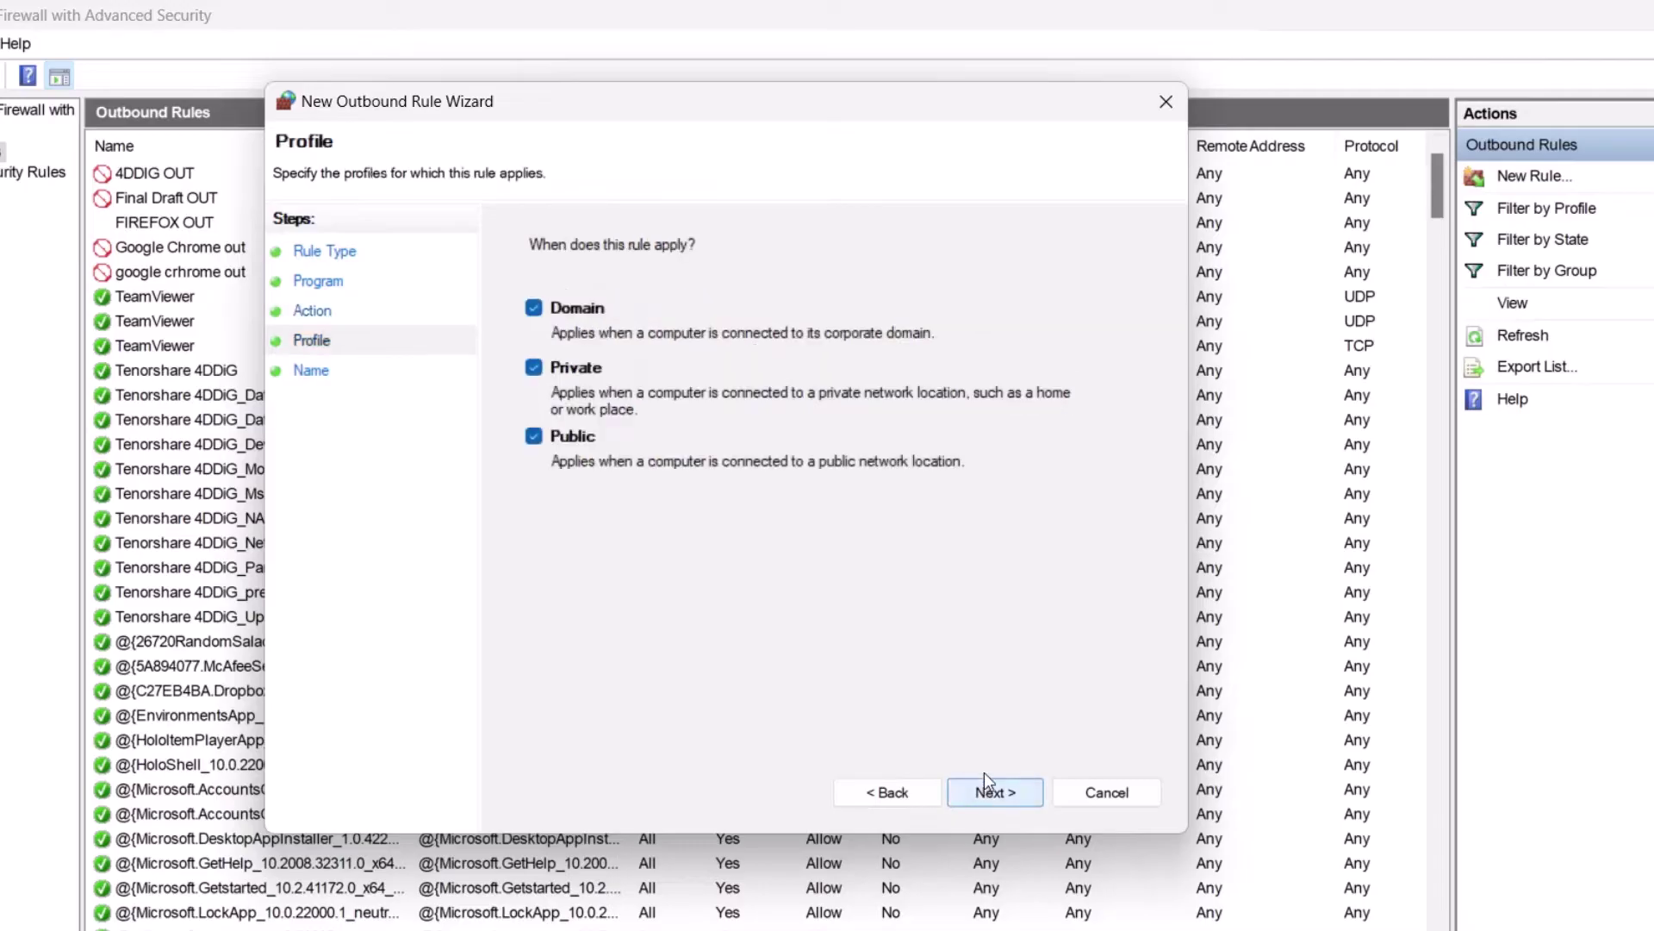
click(999, 792)
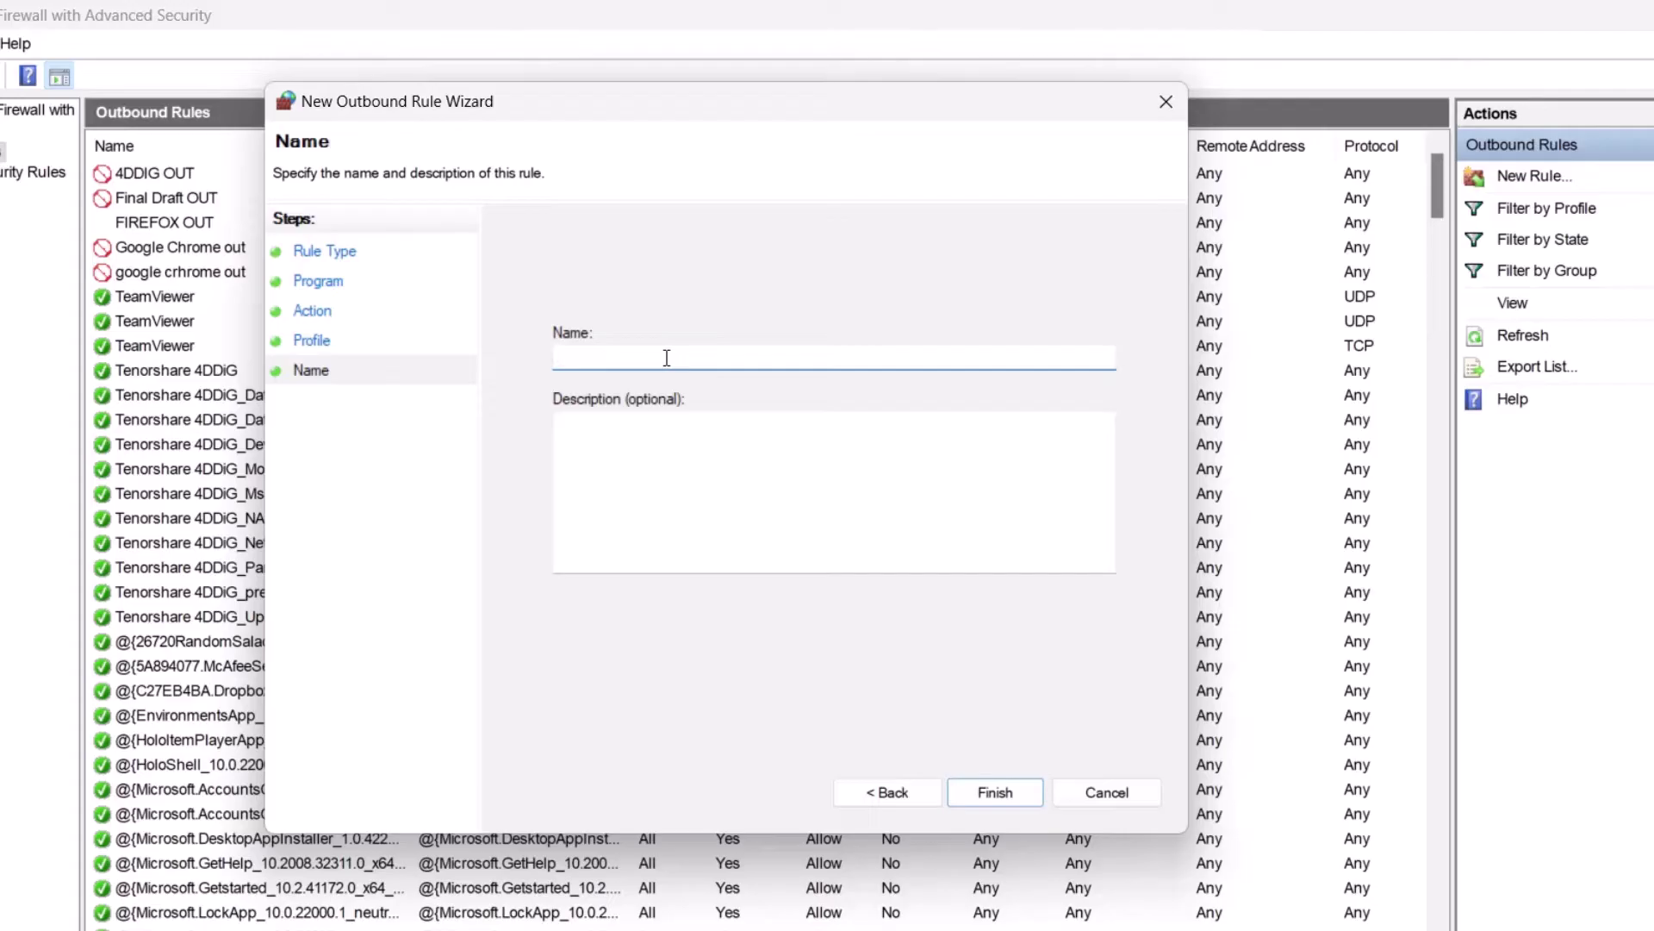
text(Firewa)
text(ll out)
Finish the 'Firewall out' rule, close both firewall windows, and refresh the desktop
click(999, 795)
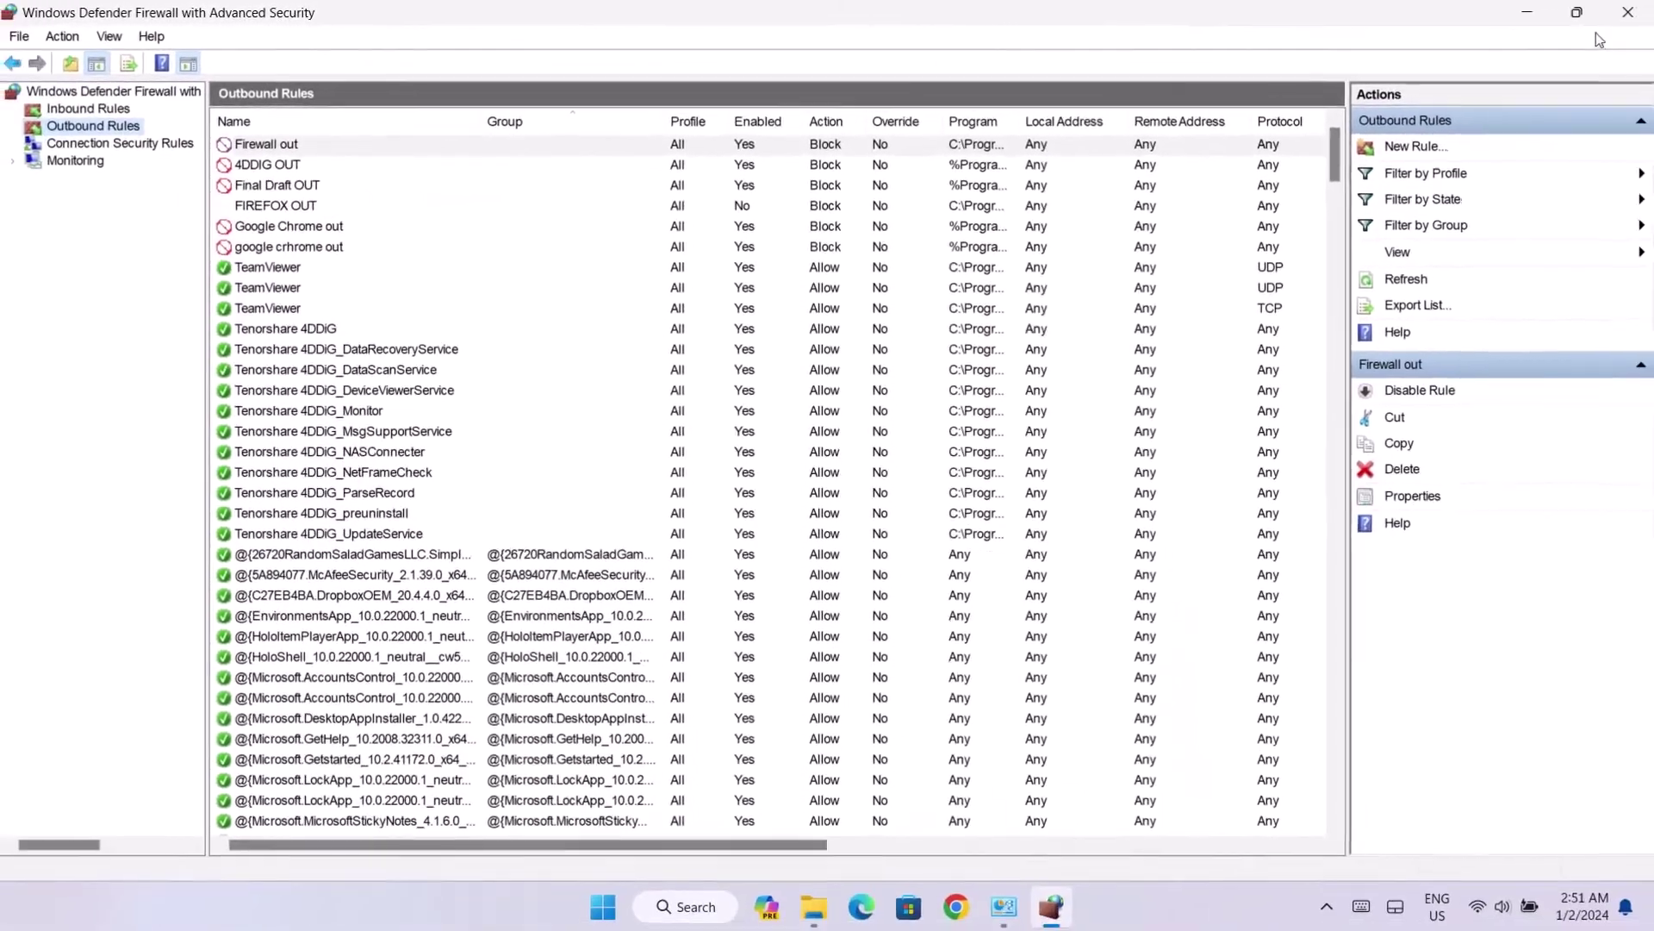
click(1623, 14)
click(1631, 11)
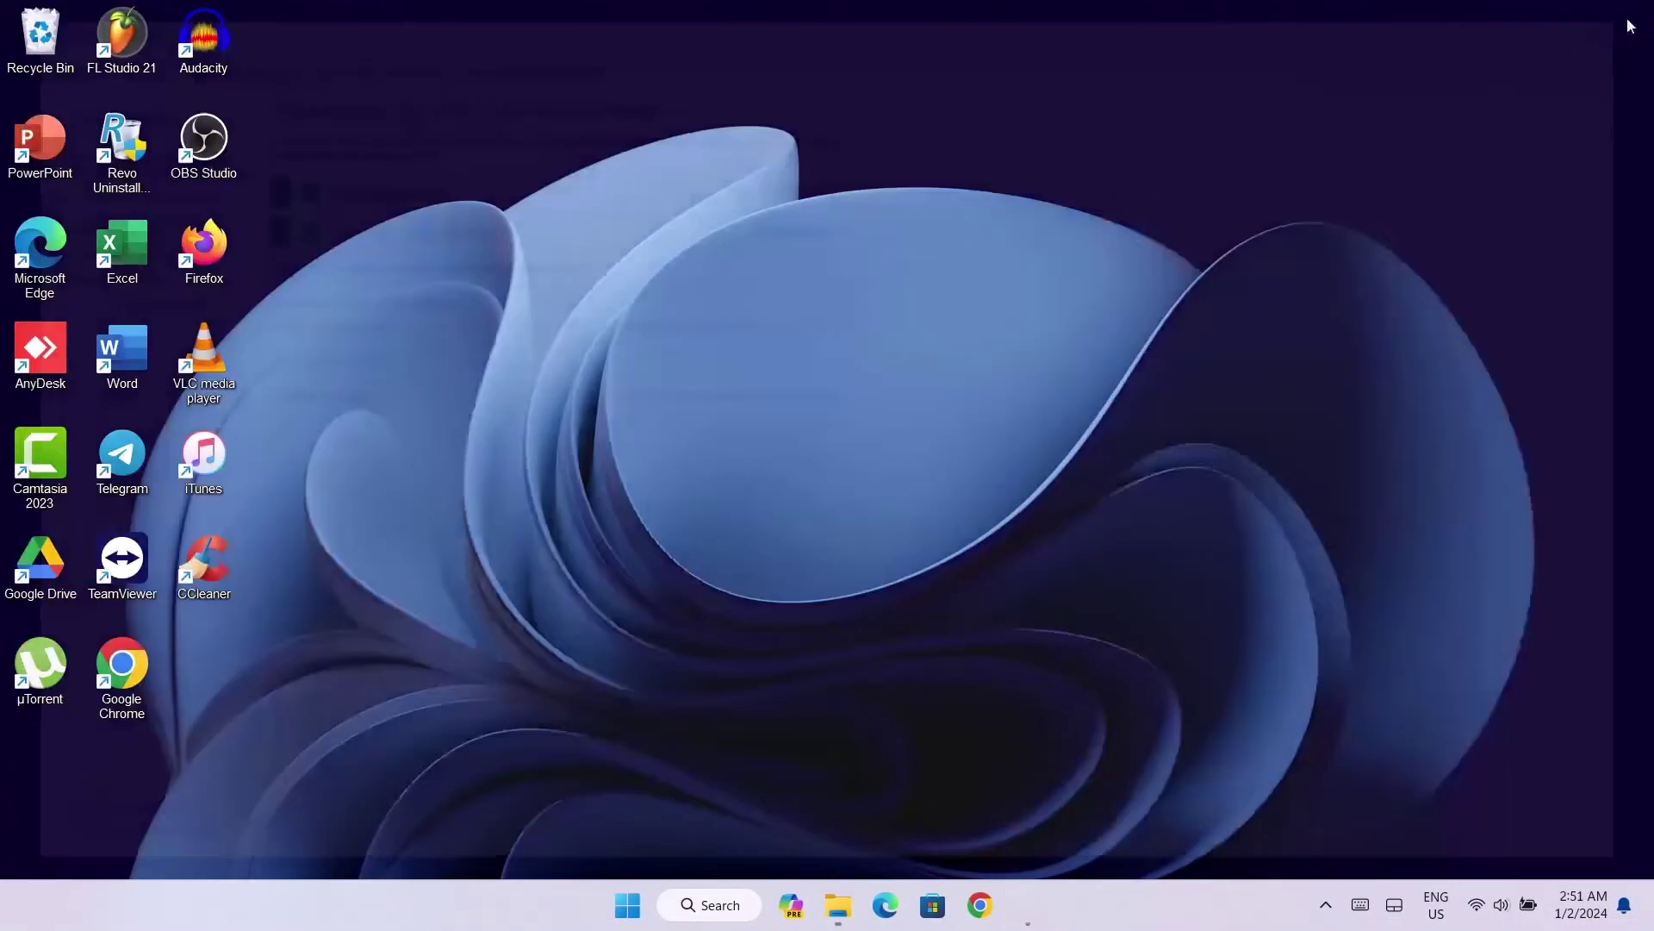
right_click(950, 145)
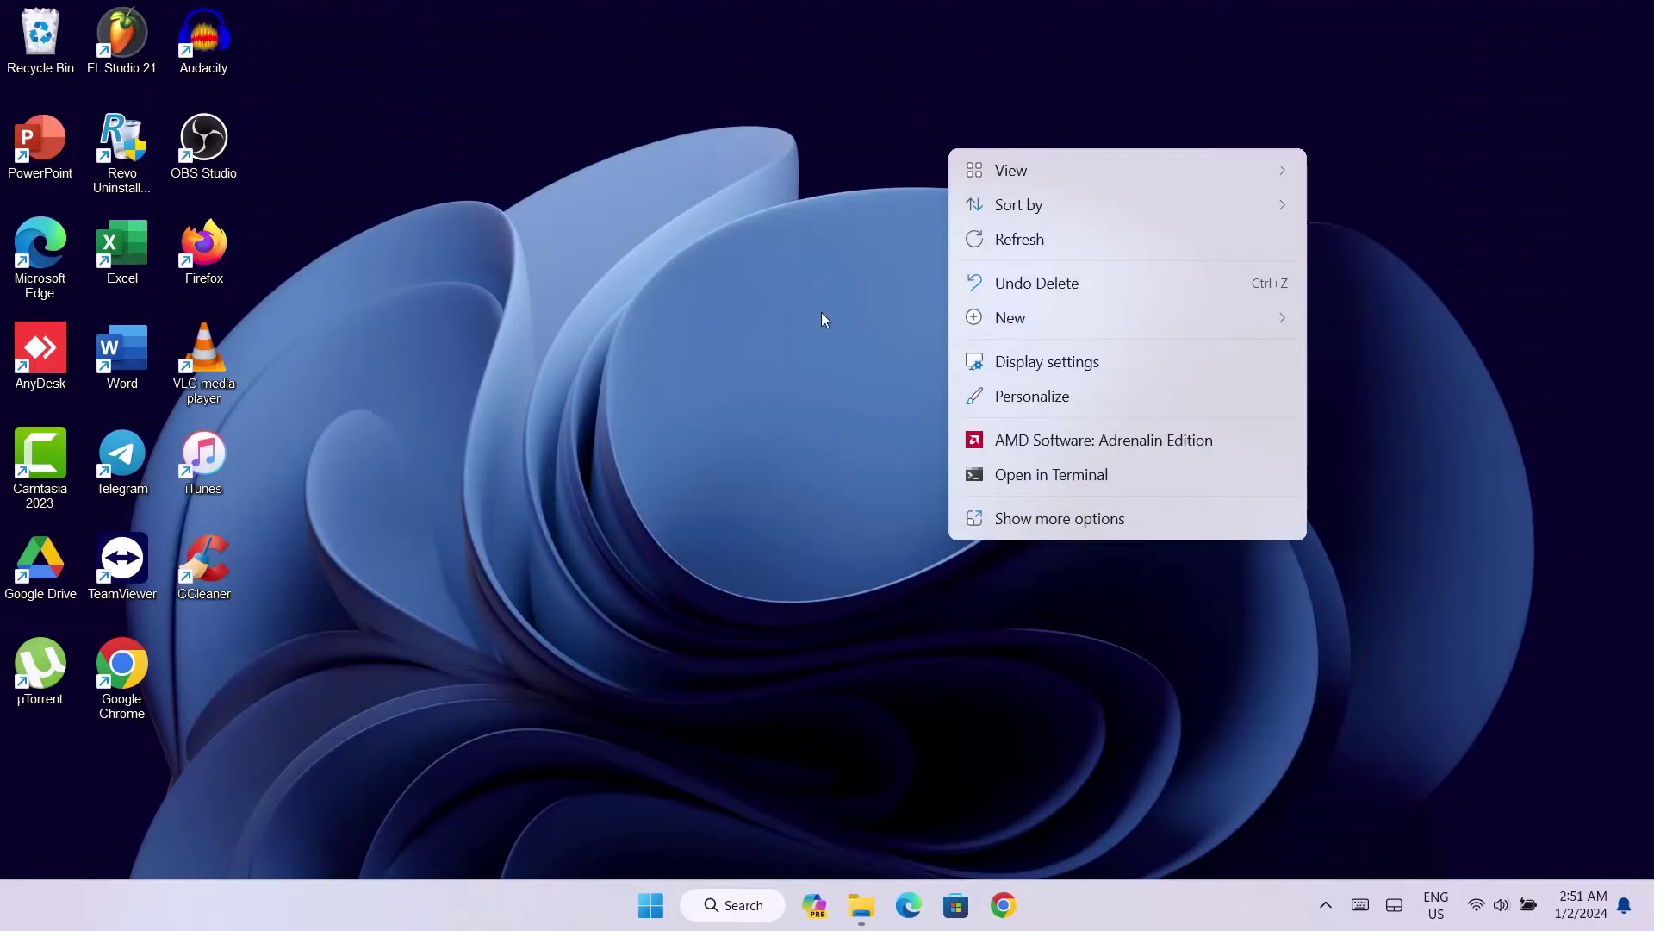
click(996, 243)
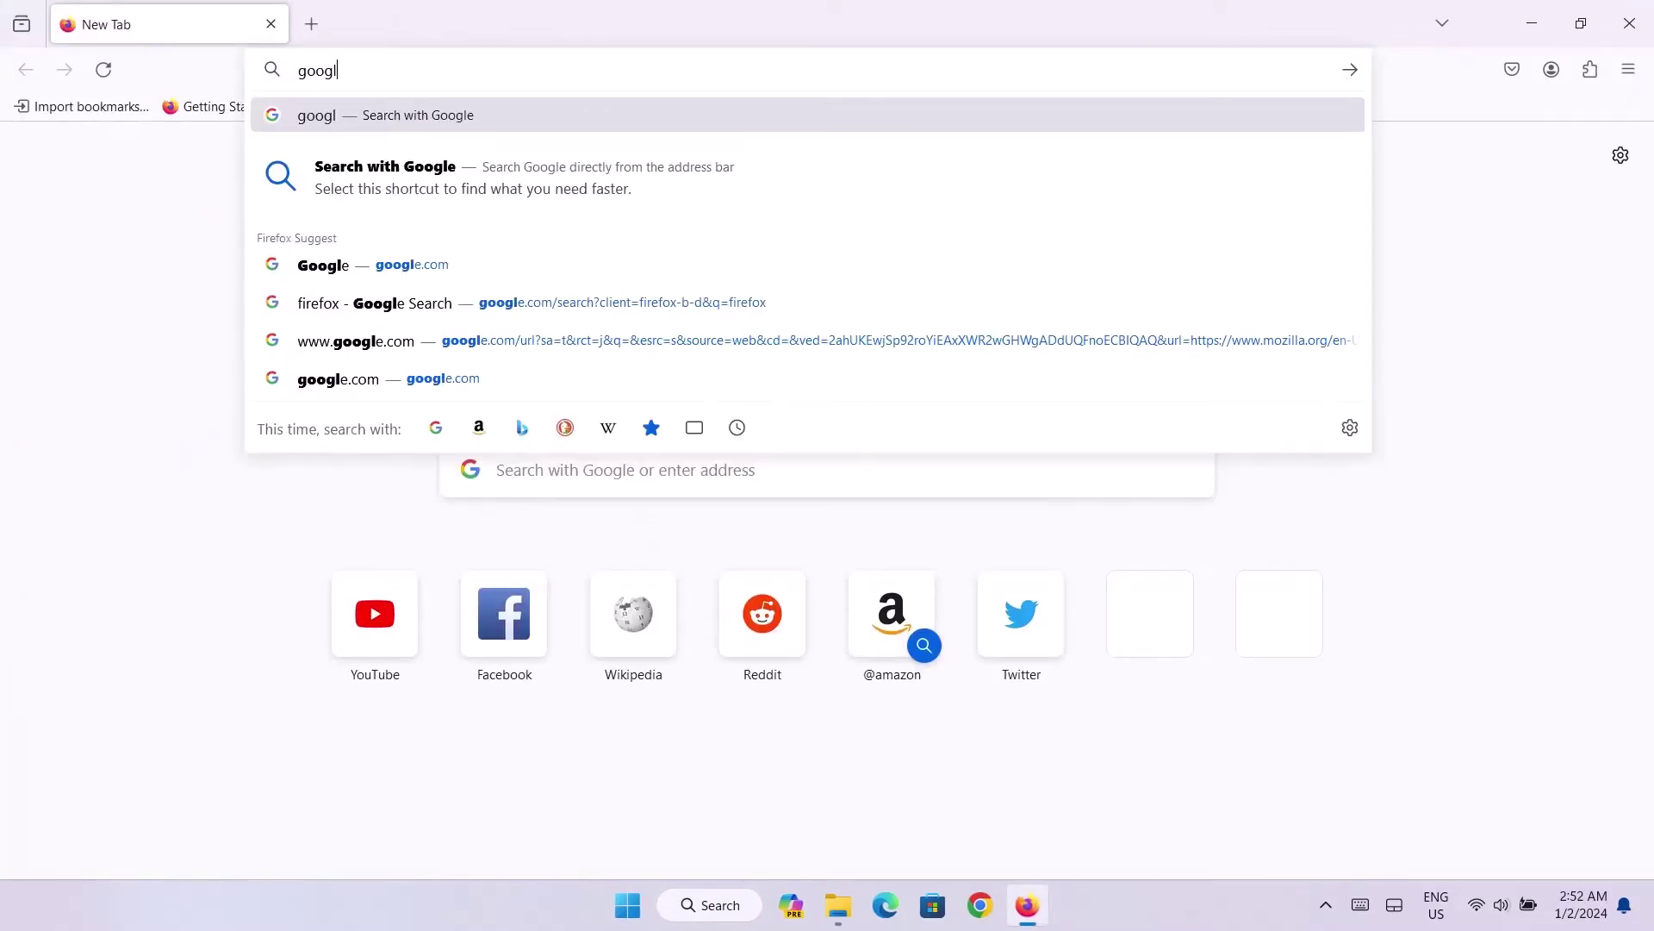
Search for 'google' in Firefox, then open a new tab for facebook.com
key(Return)
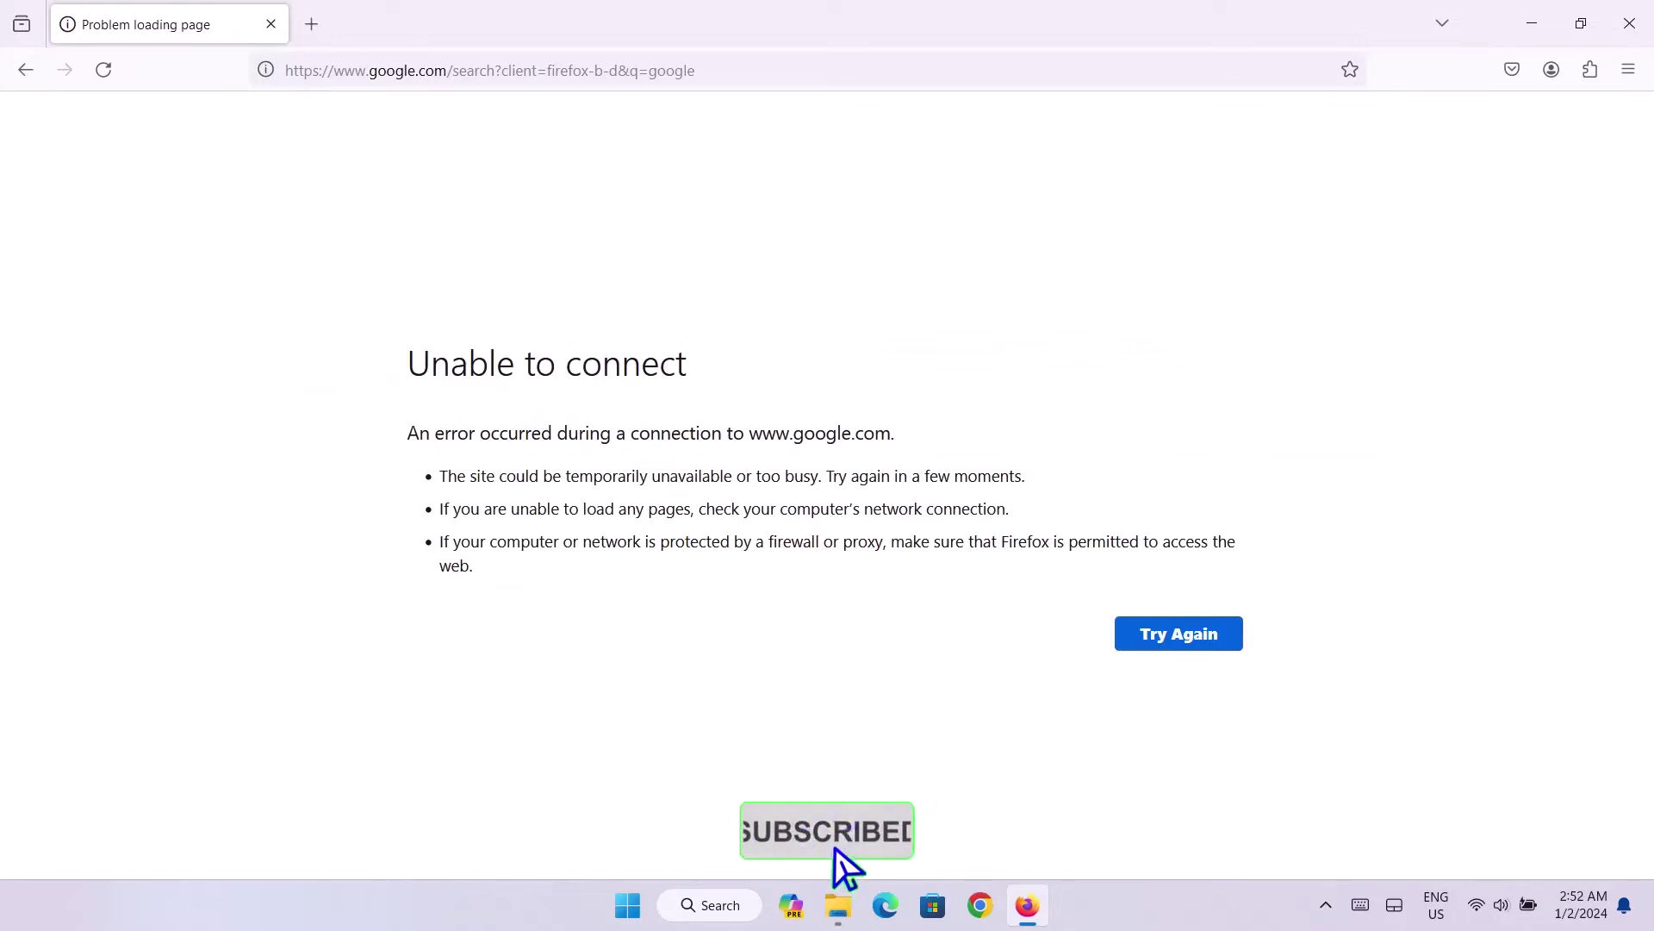
click(313, 21)
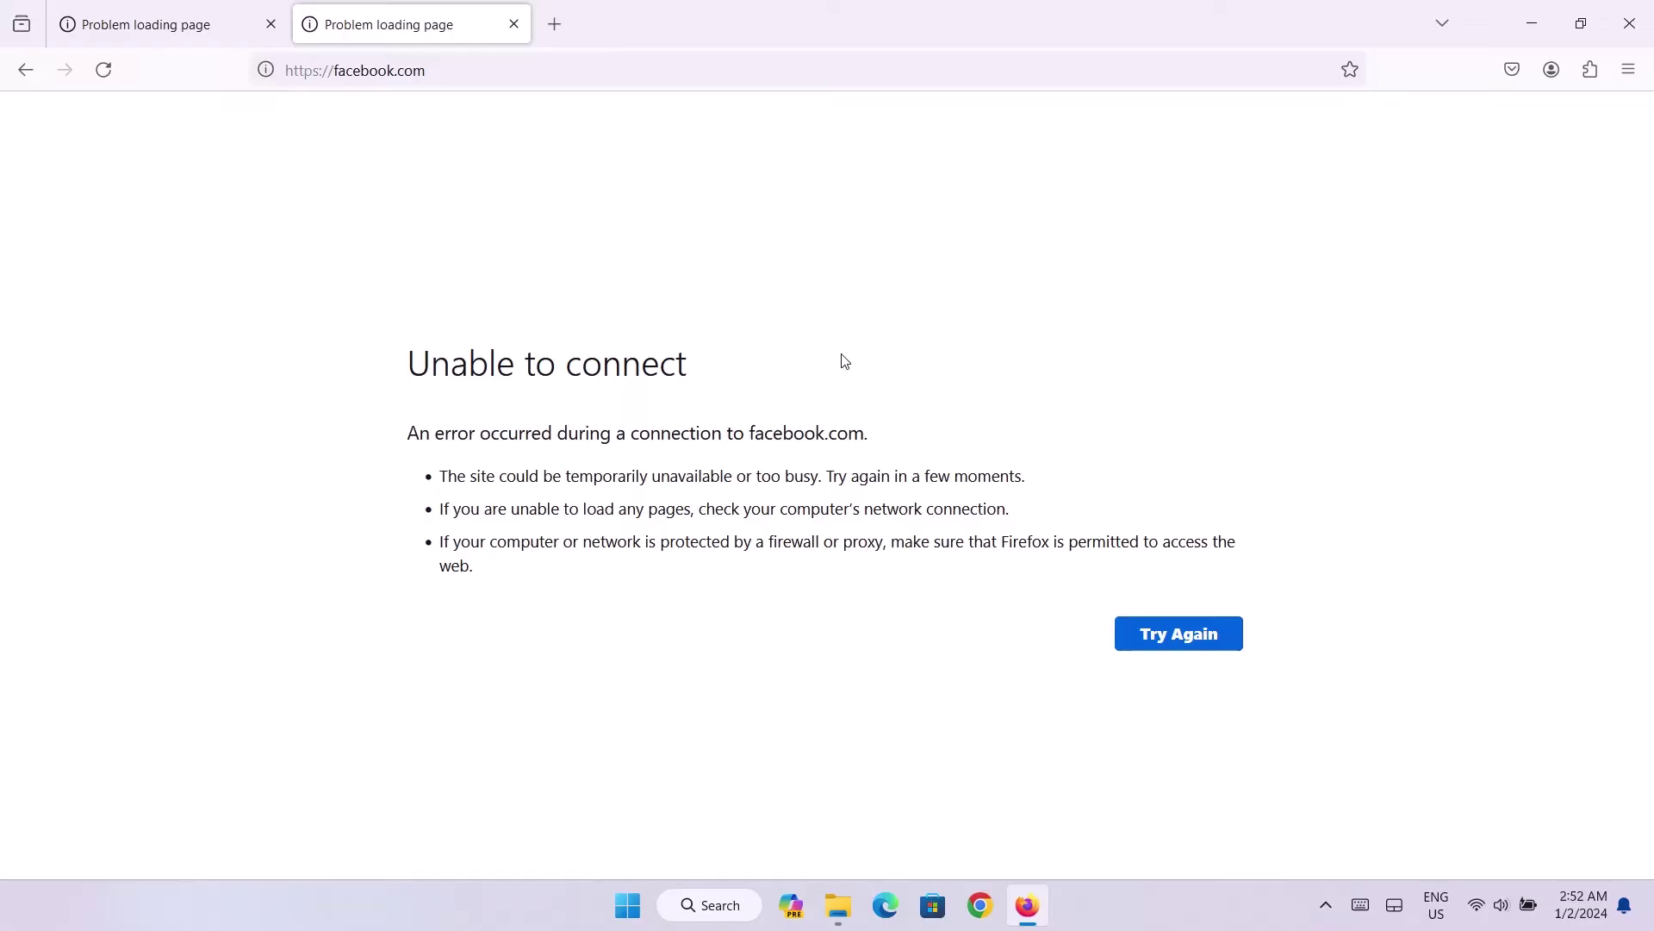
Reopen the Advanced Security settings and disable the 'Firewall out' outbound rule
click(711, 906)
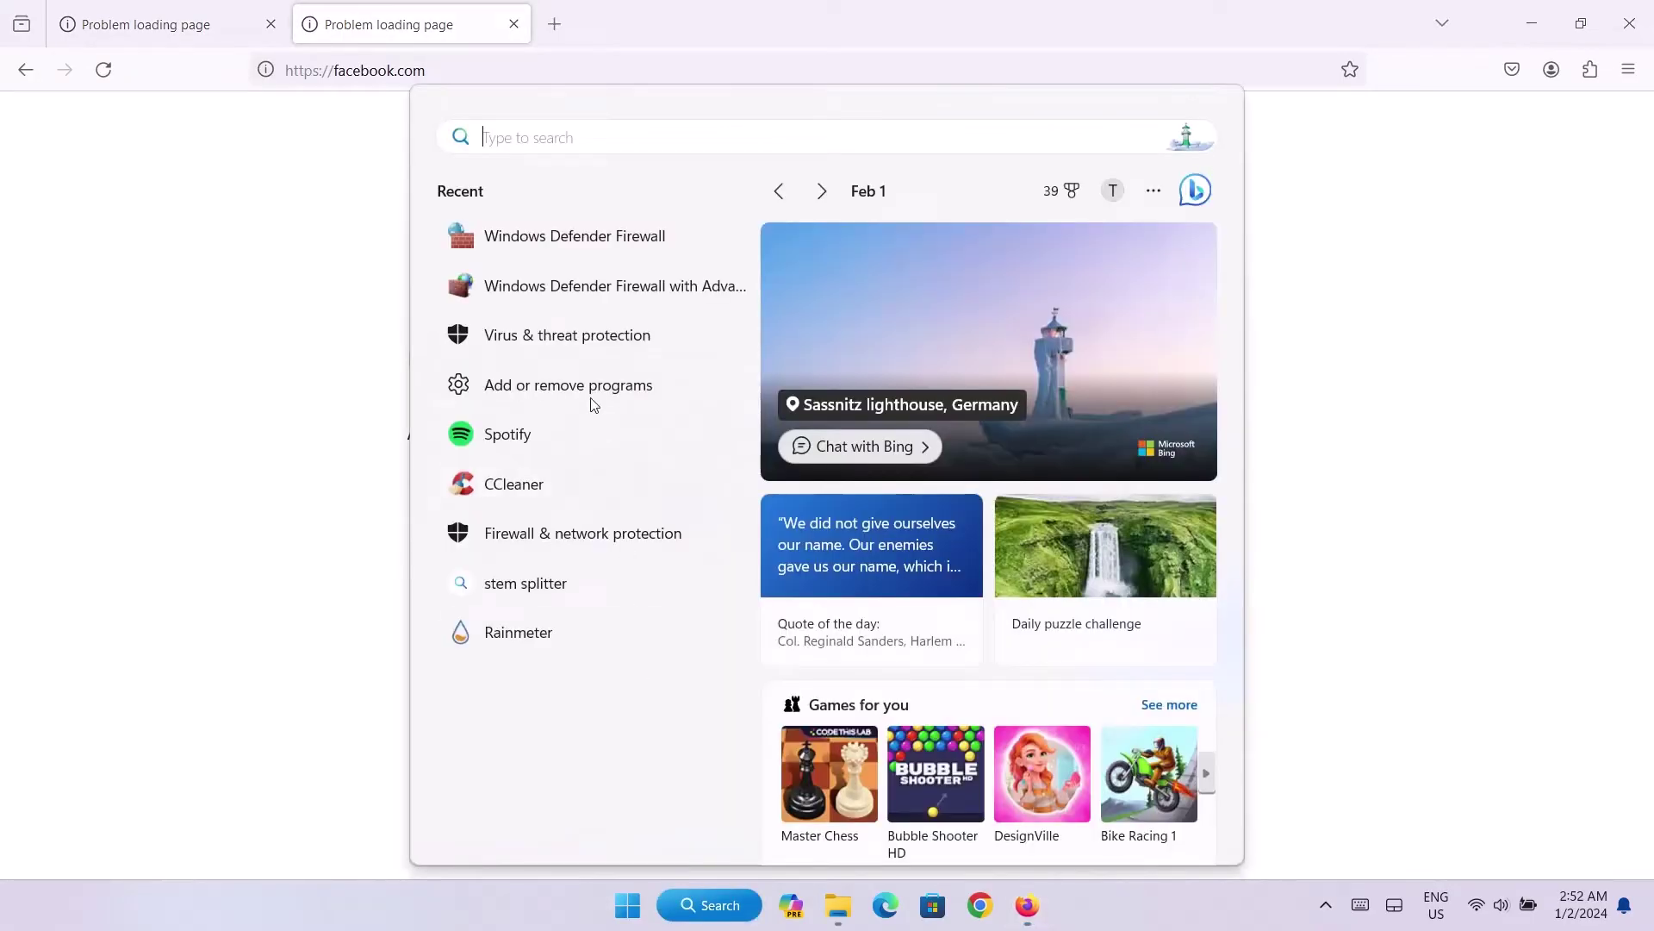
click(574, 236)
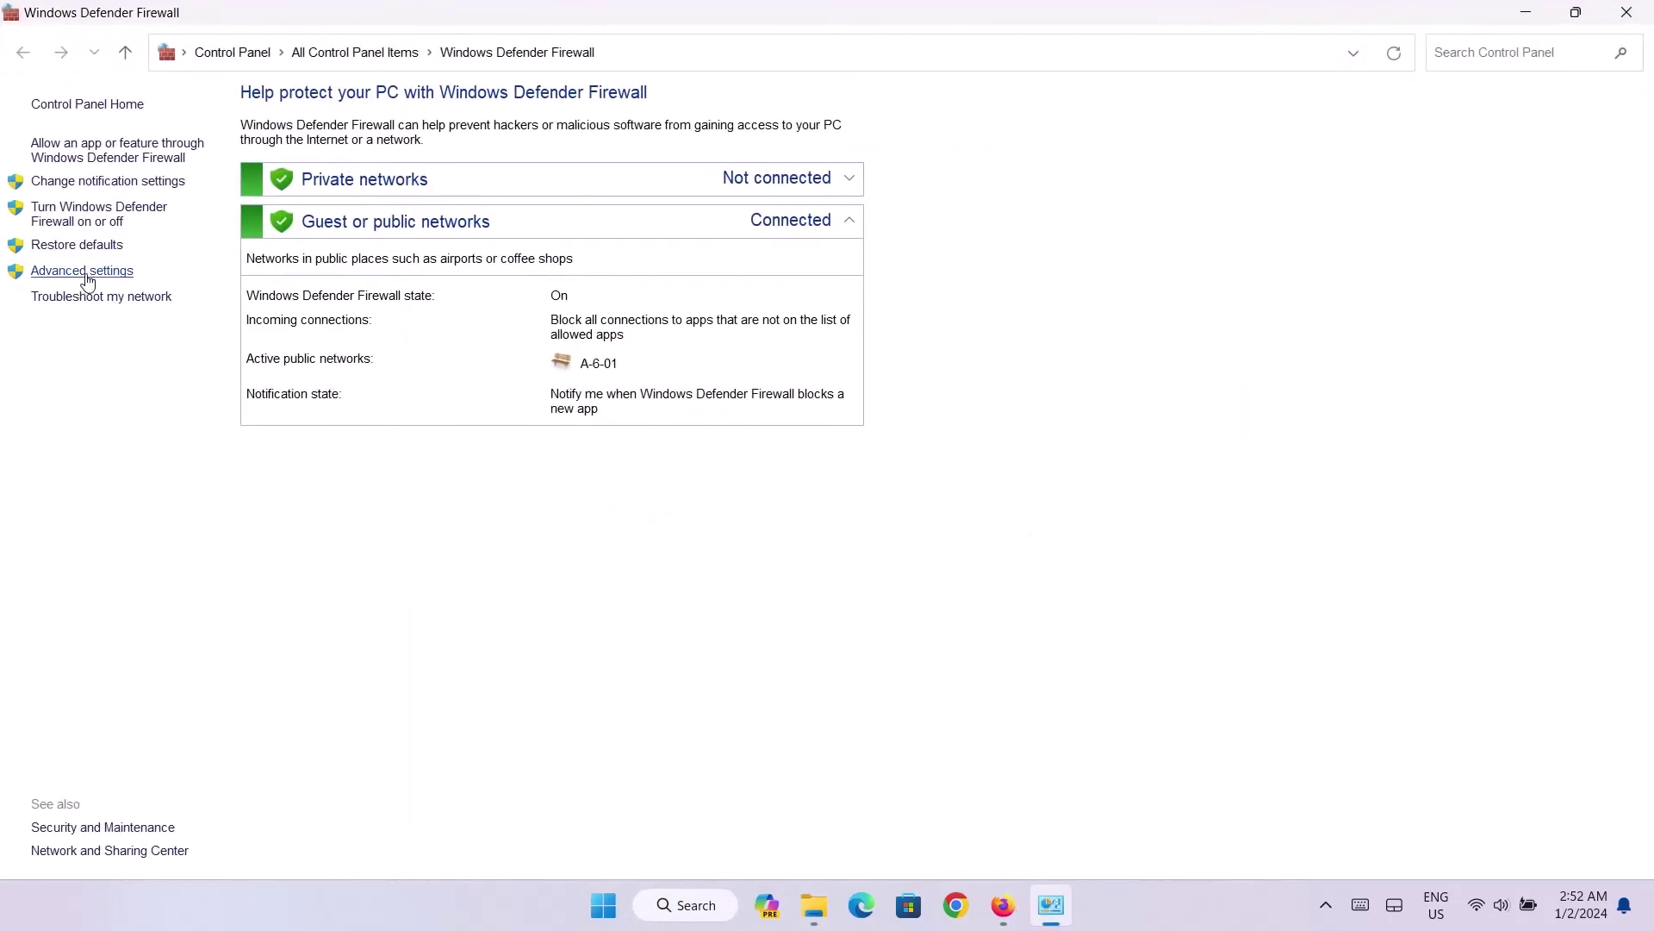
click(83, 270)
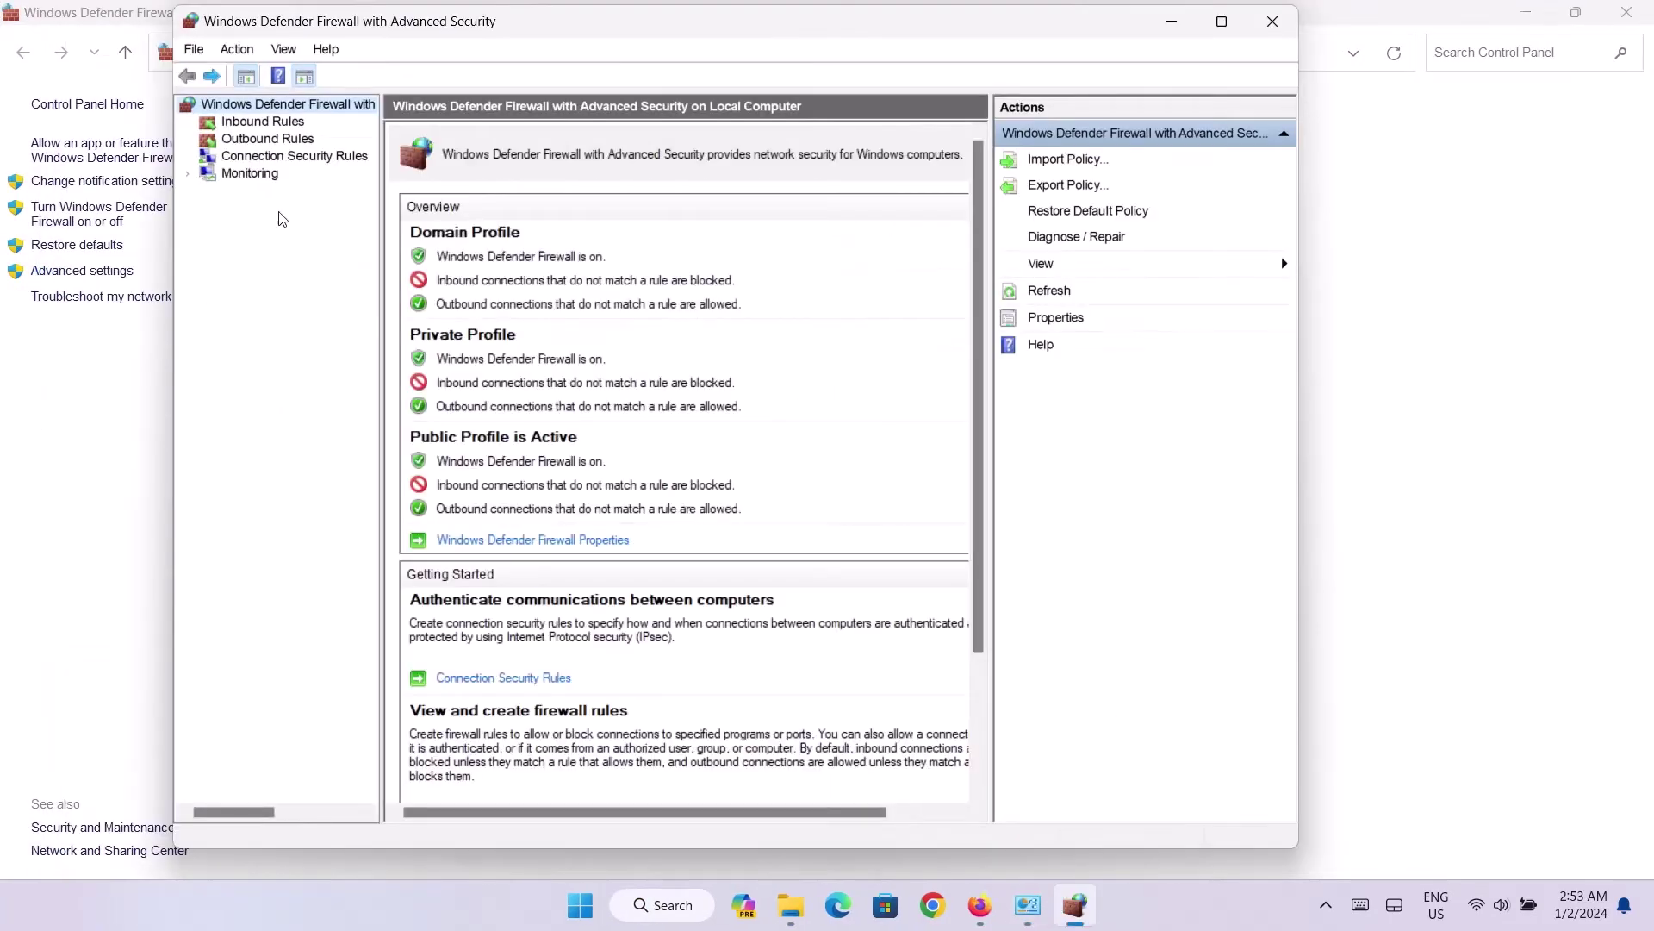
click(267, 138)
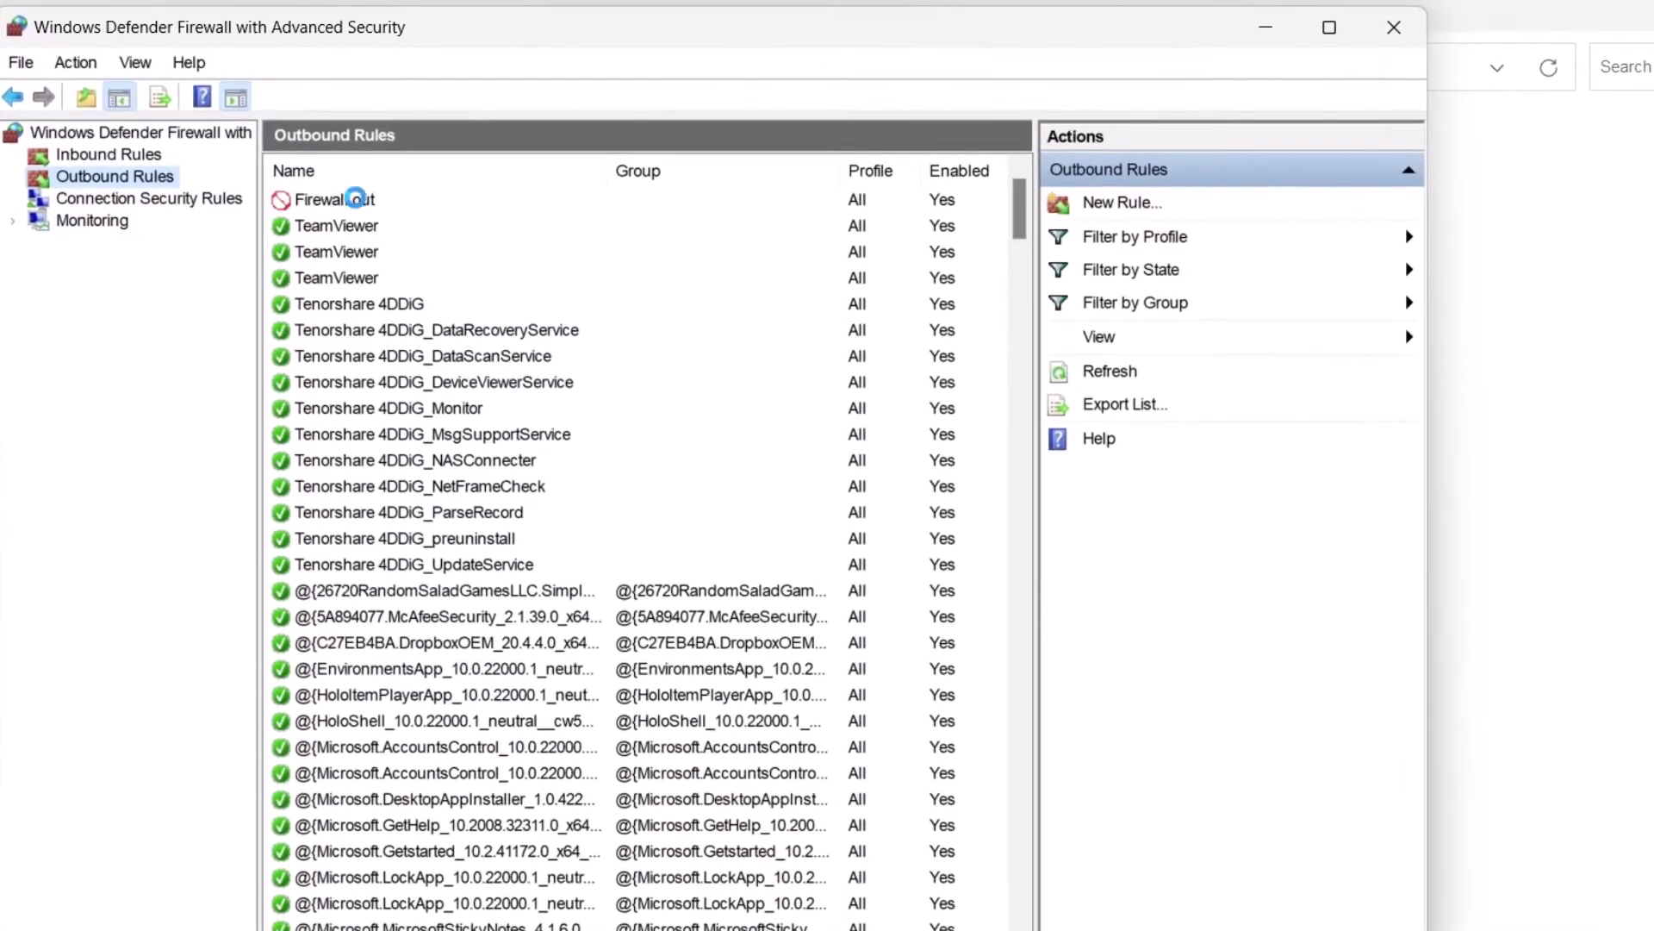
click(441, 157)
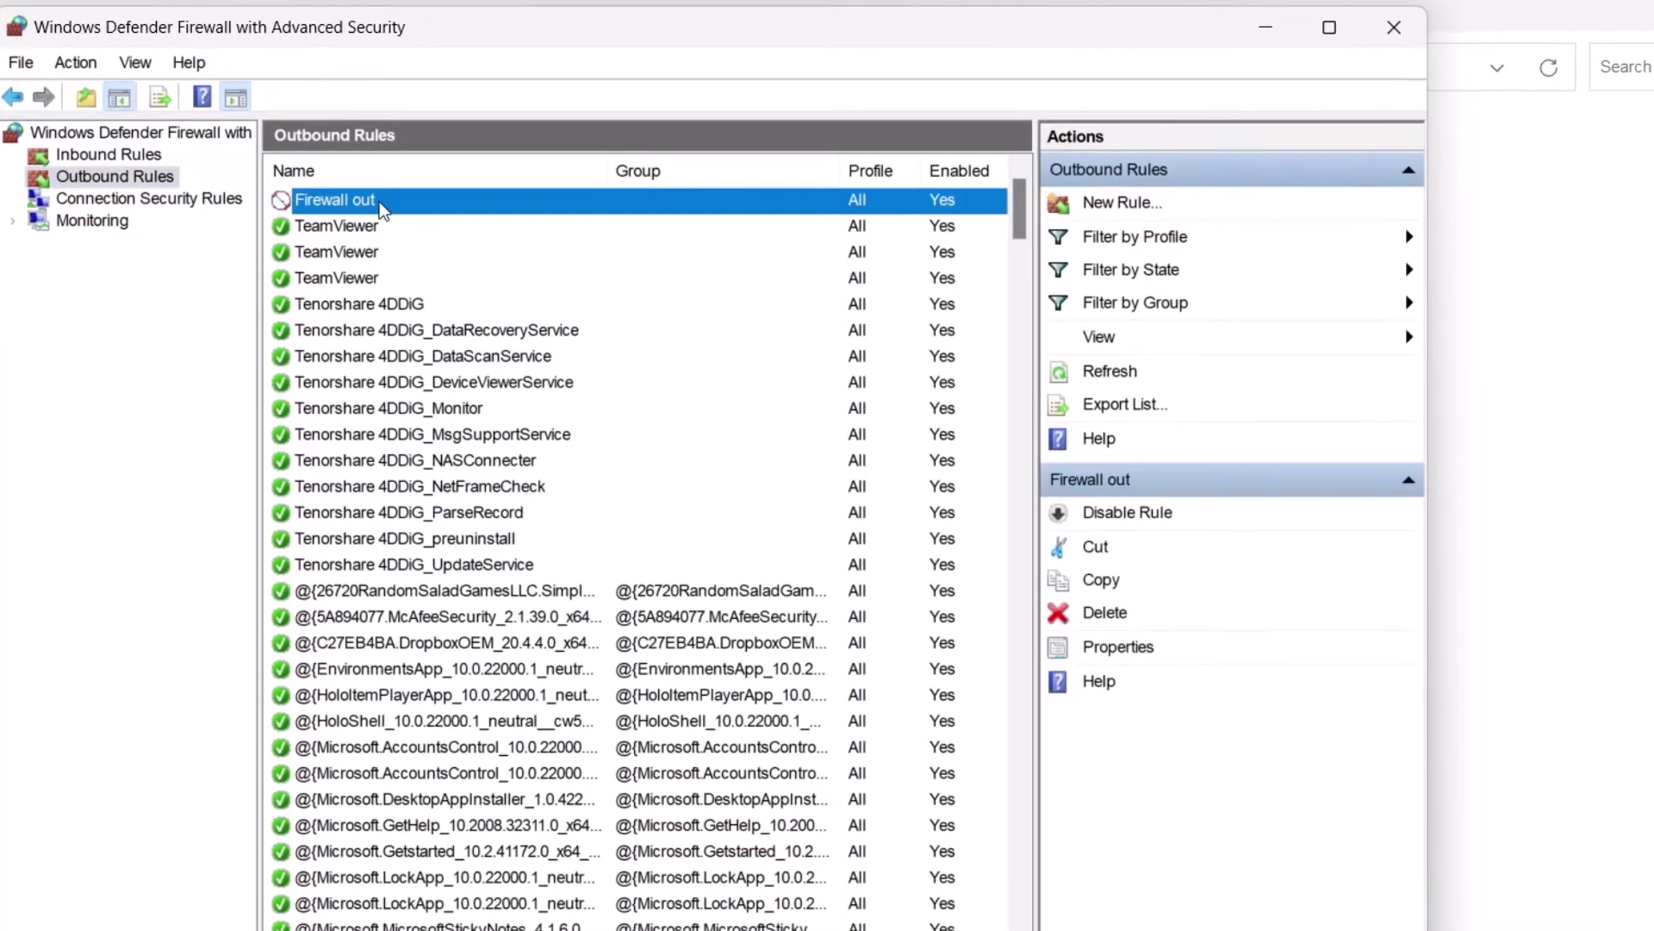
right_click(380, 206)
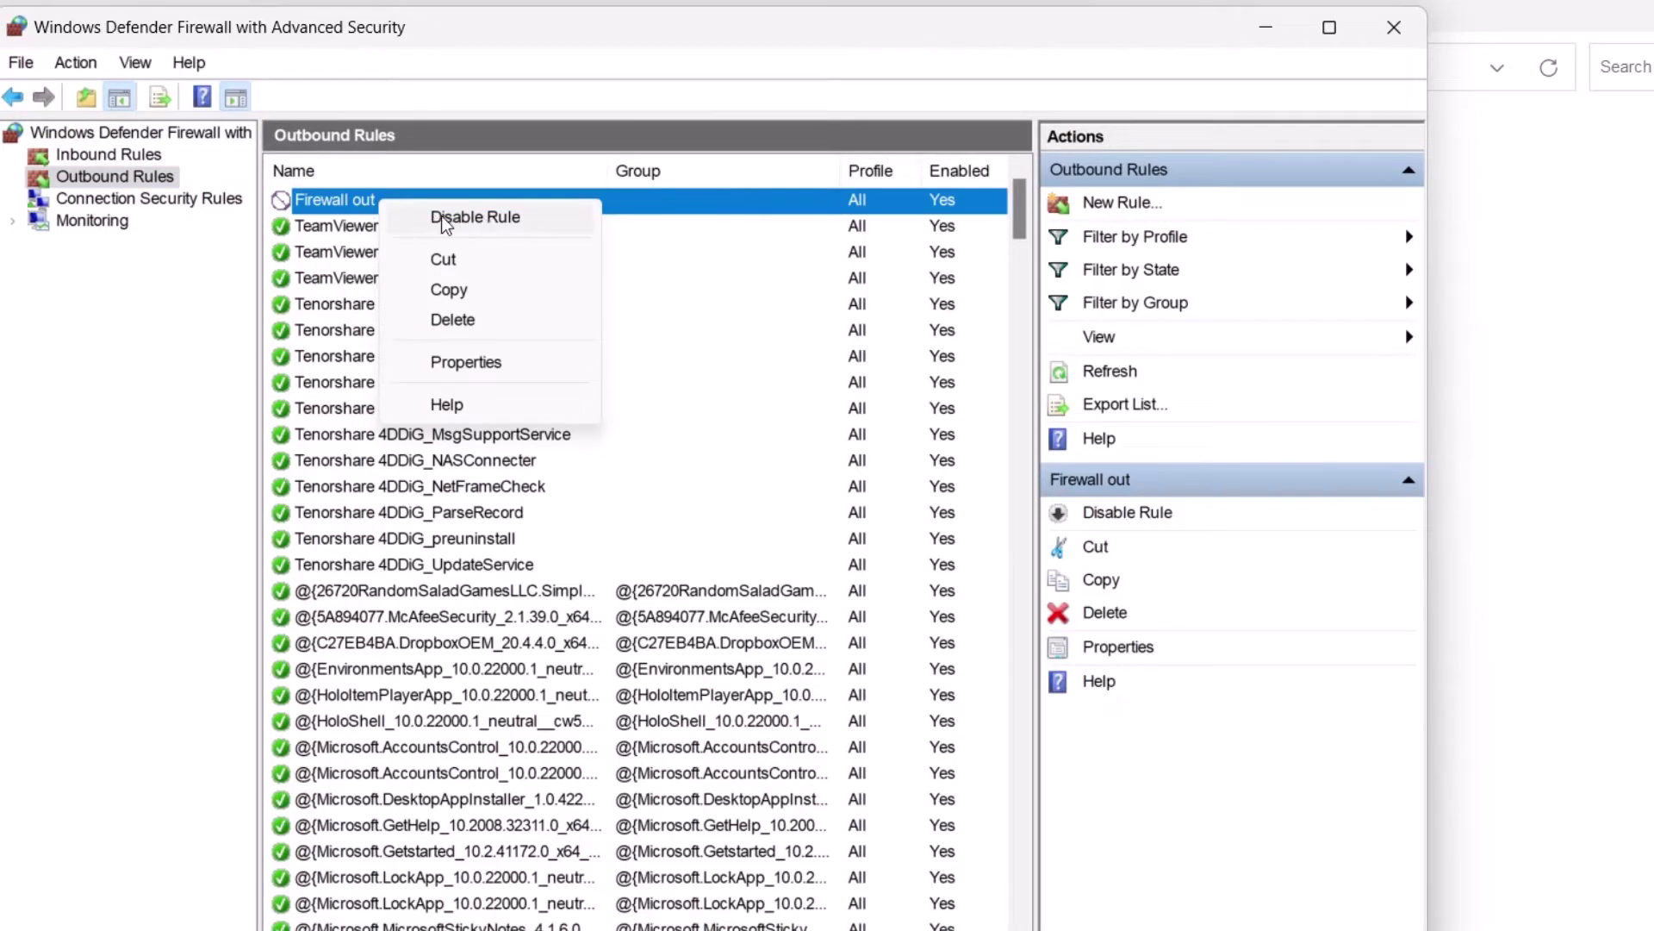
click(474, 218)
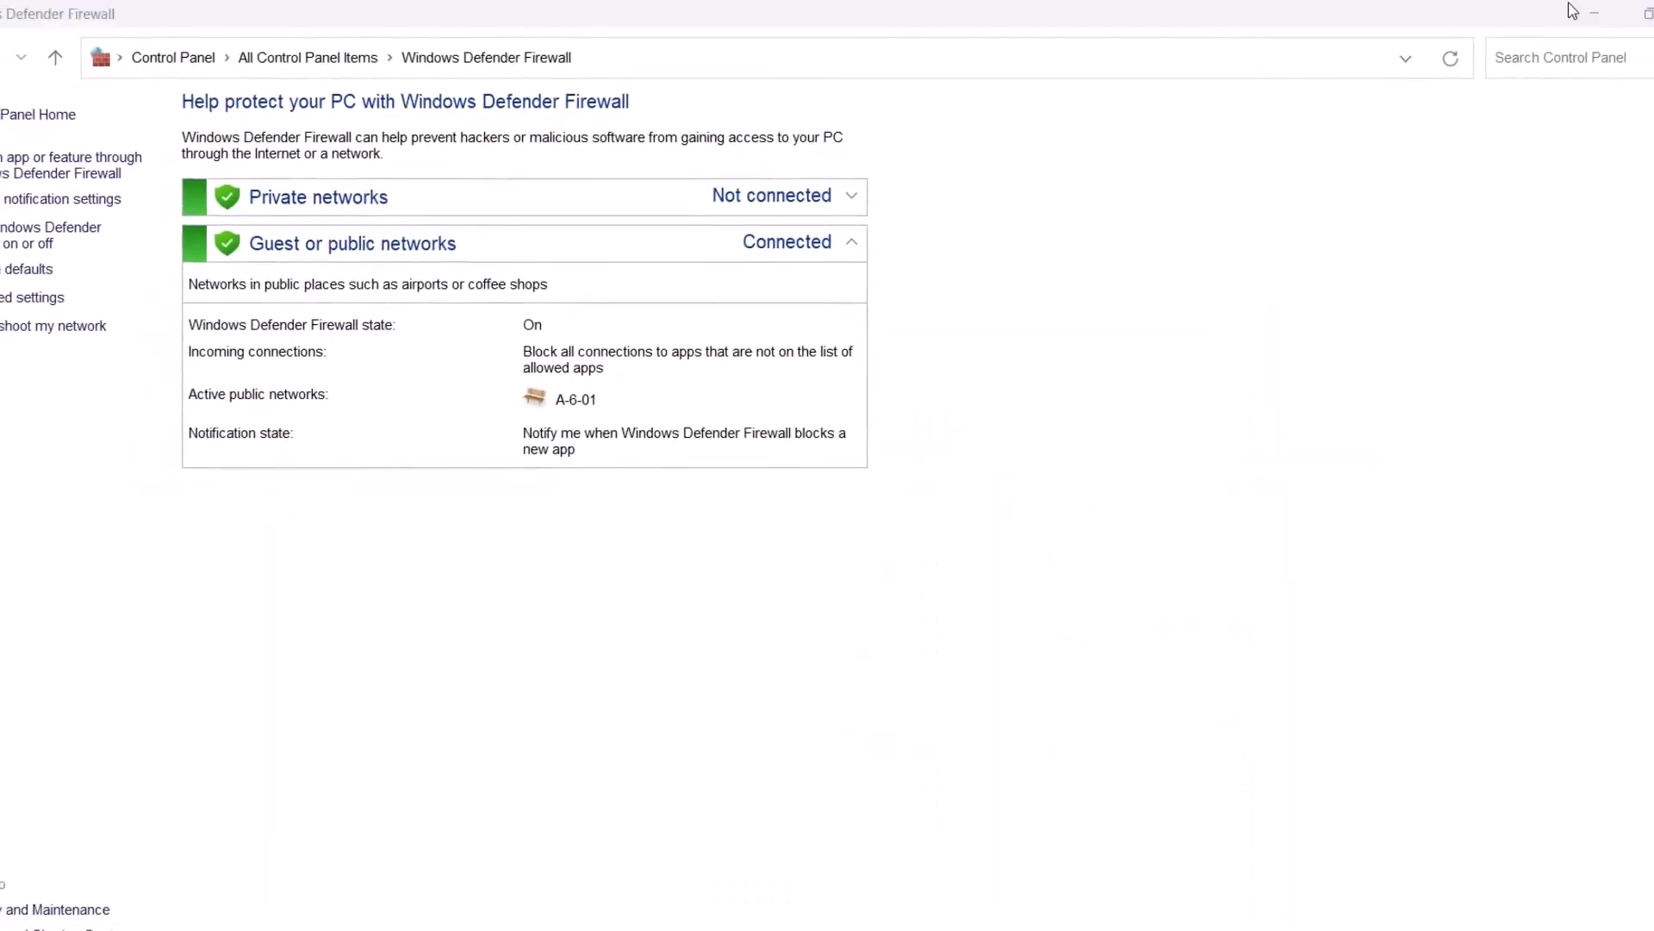
Close the firewall windows, minimize Firefox, and refresh the desktop
click(1552, 8)
click(1556, 18)
right_click(983, 135)
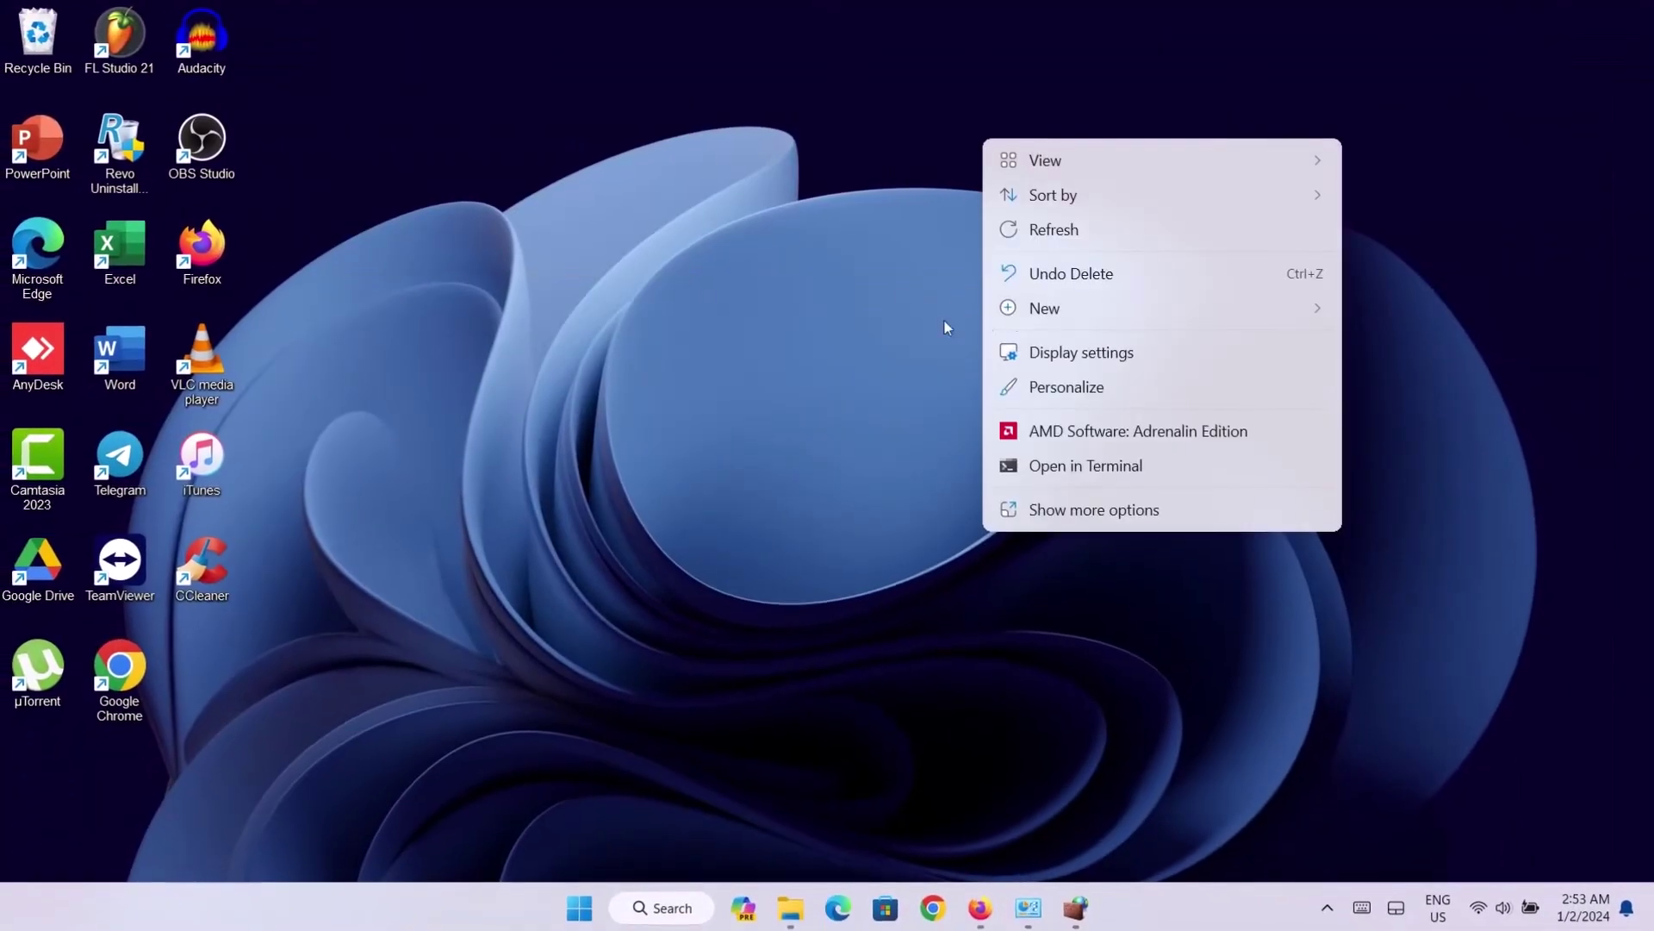
key(Escape)
right_click(969, 277)
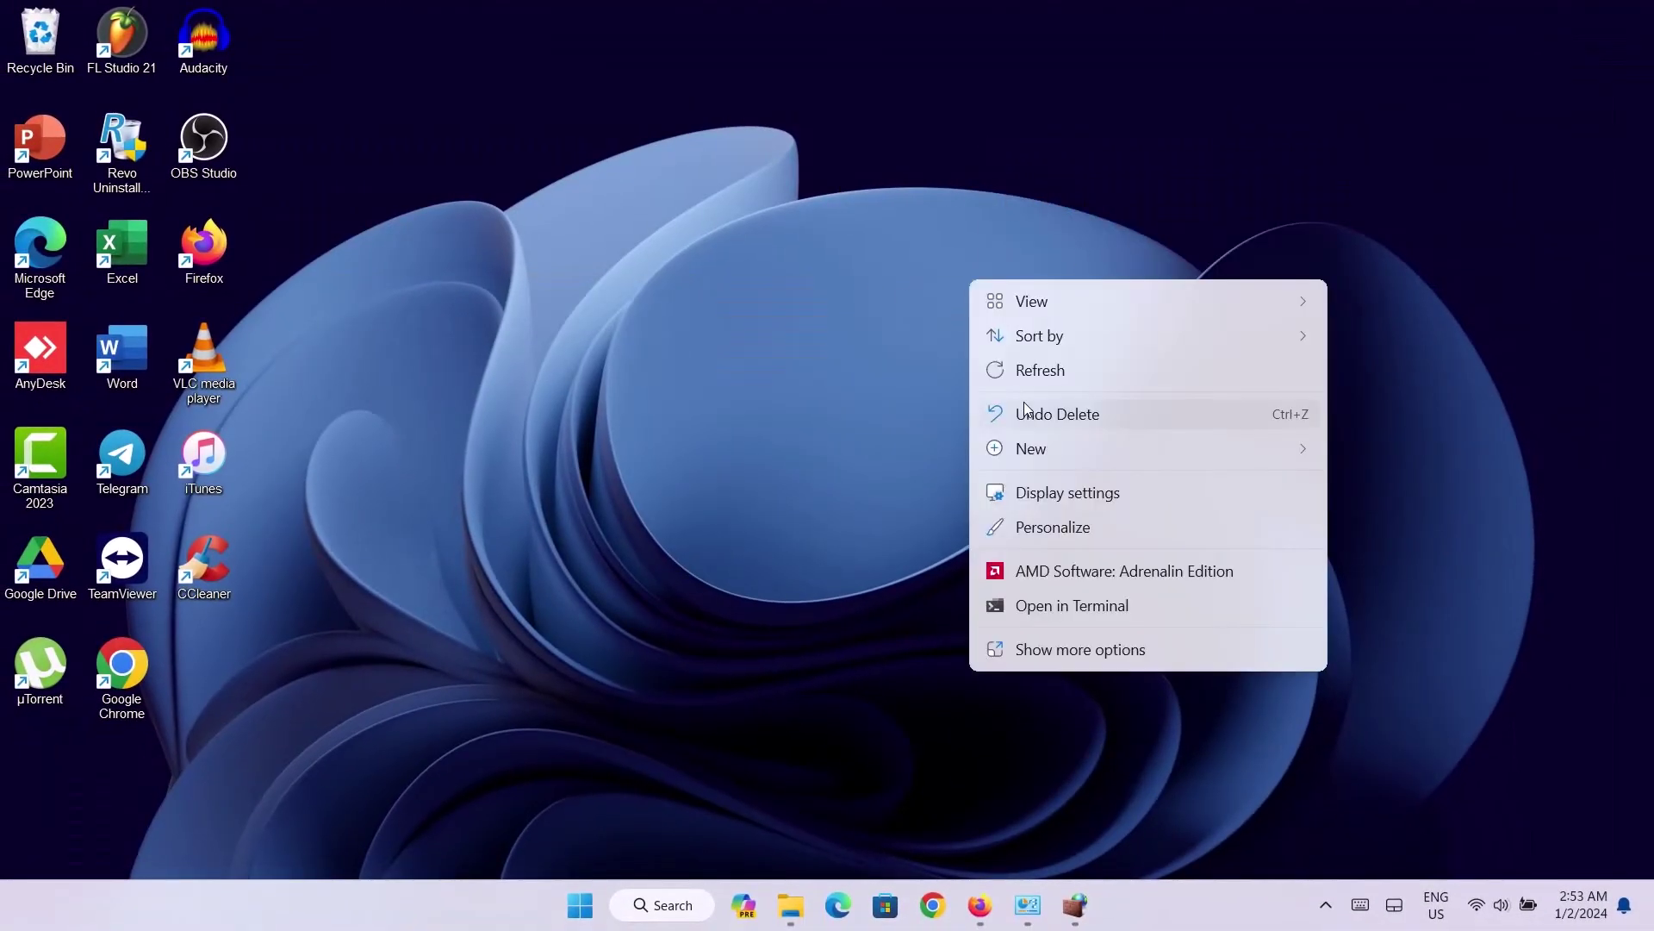
click(1034, 394)
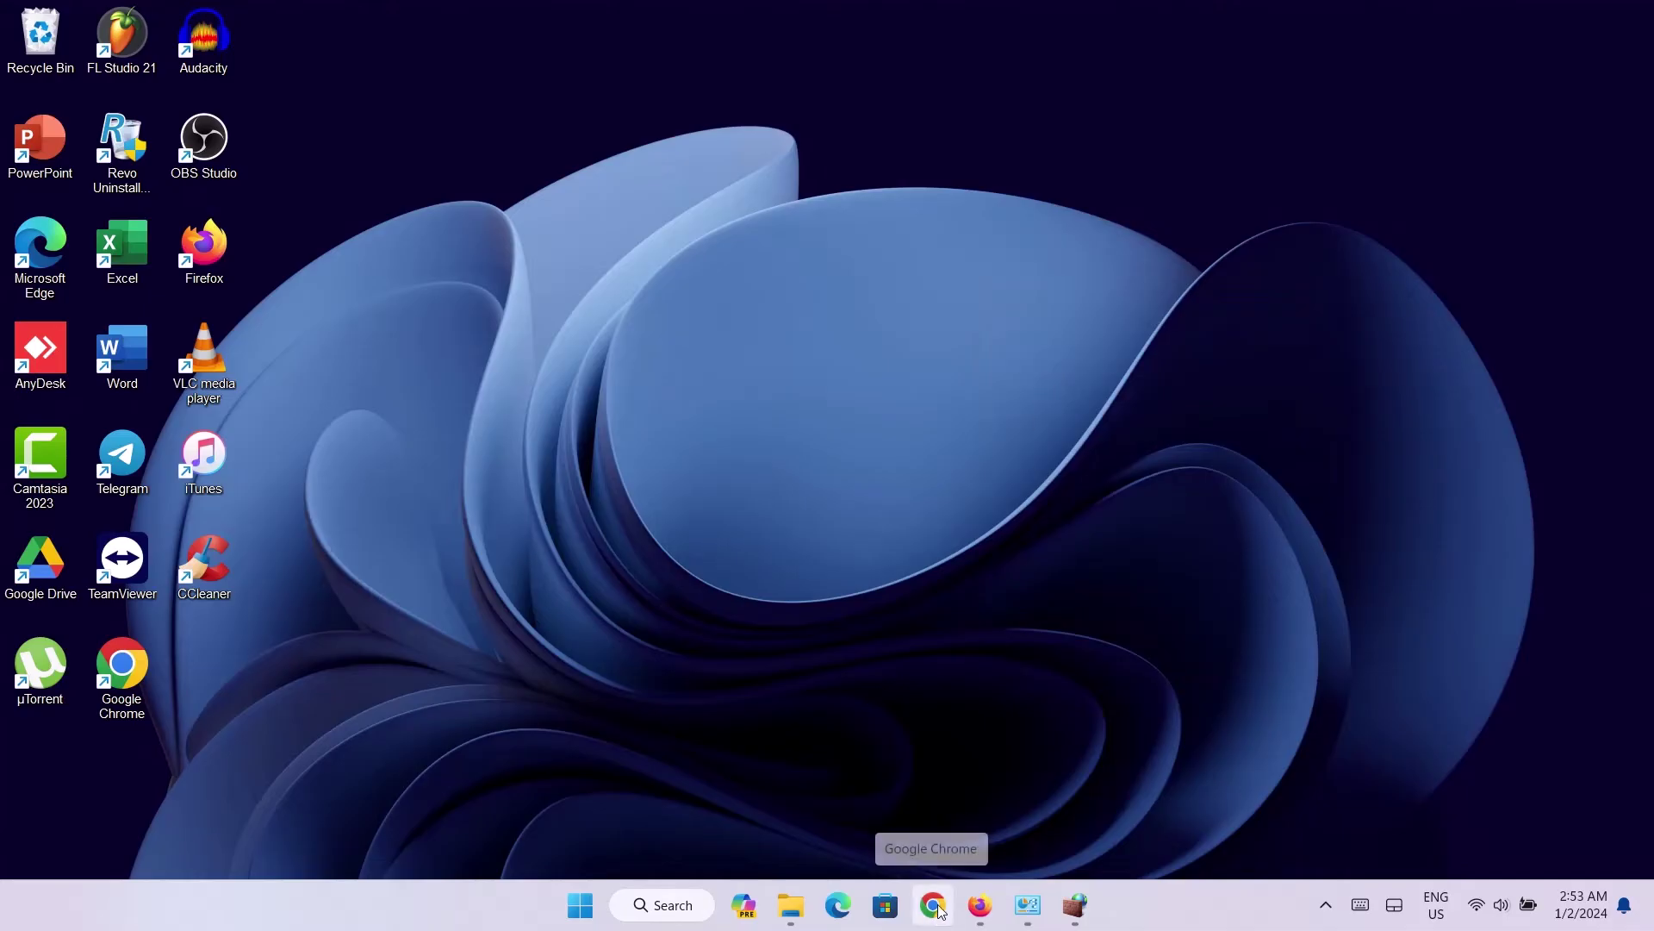
Reload facebook.com, switch back to the Google results tab, then minimize Firefox
click(978, 905)
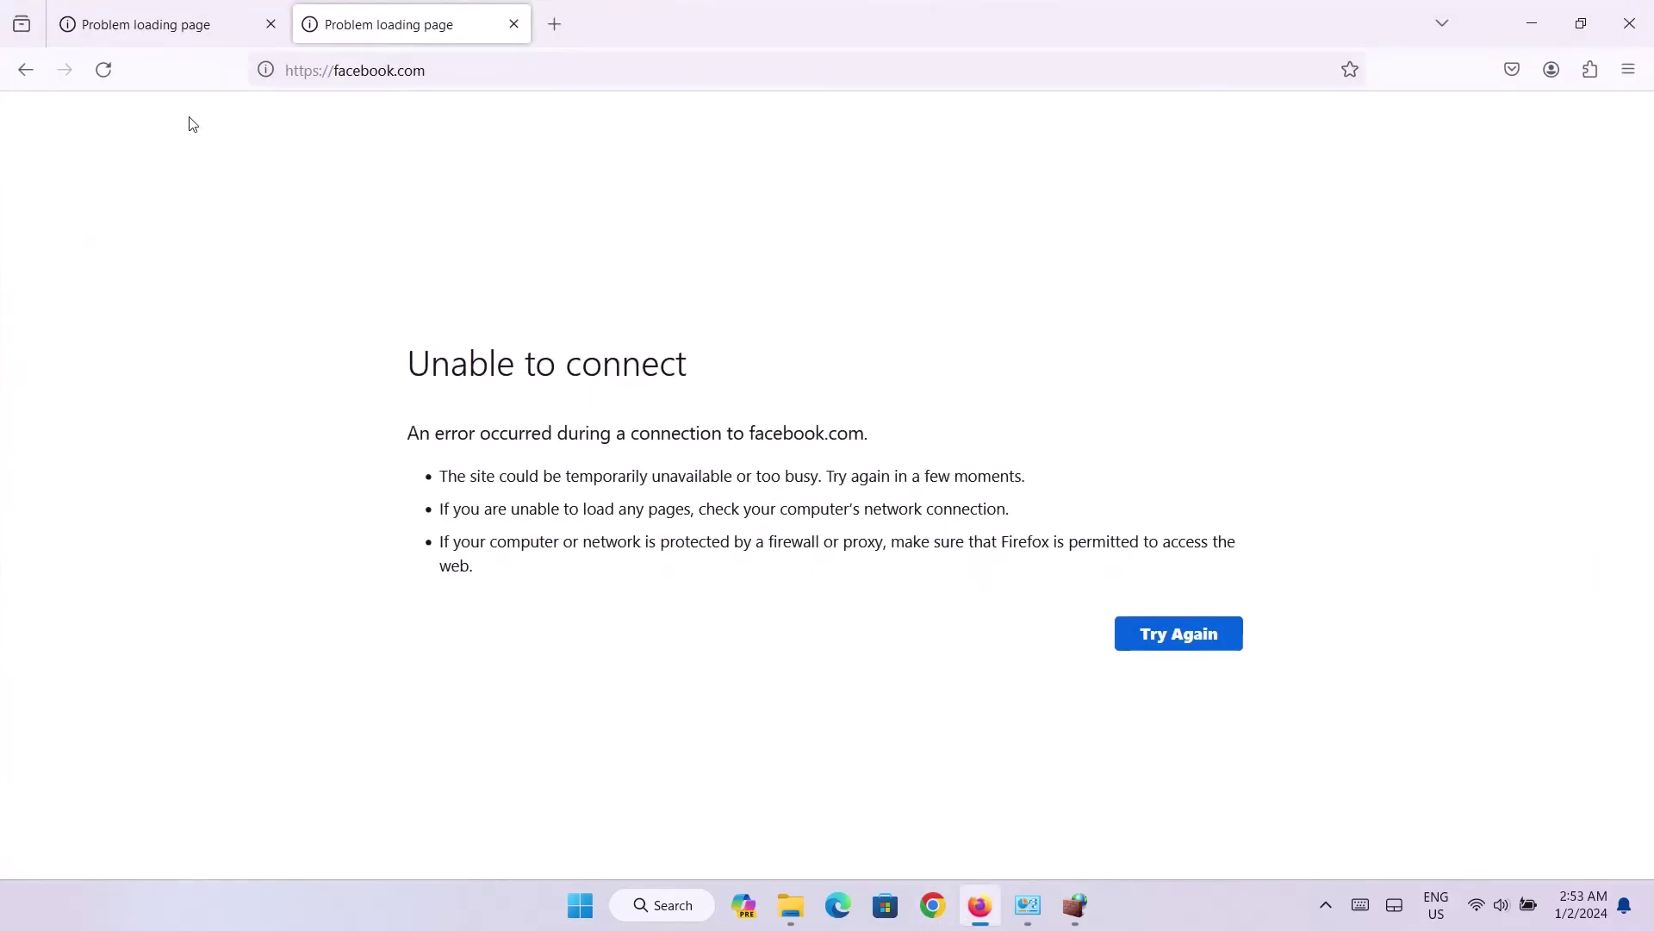
click(101, 72)
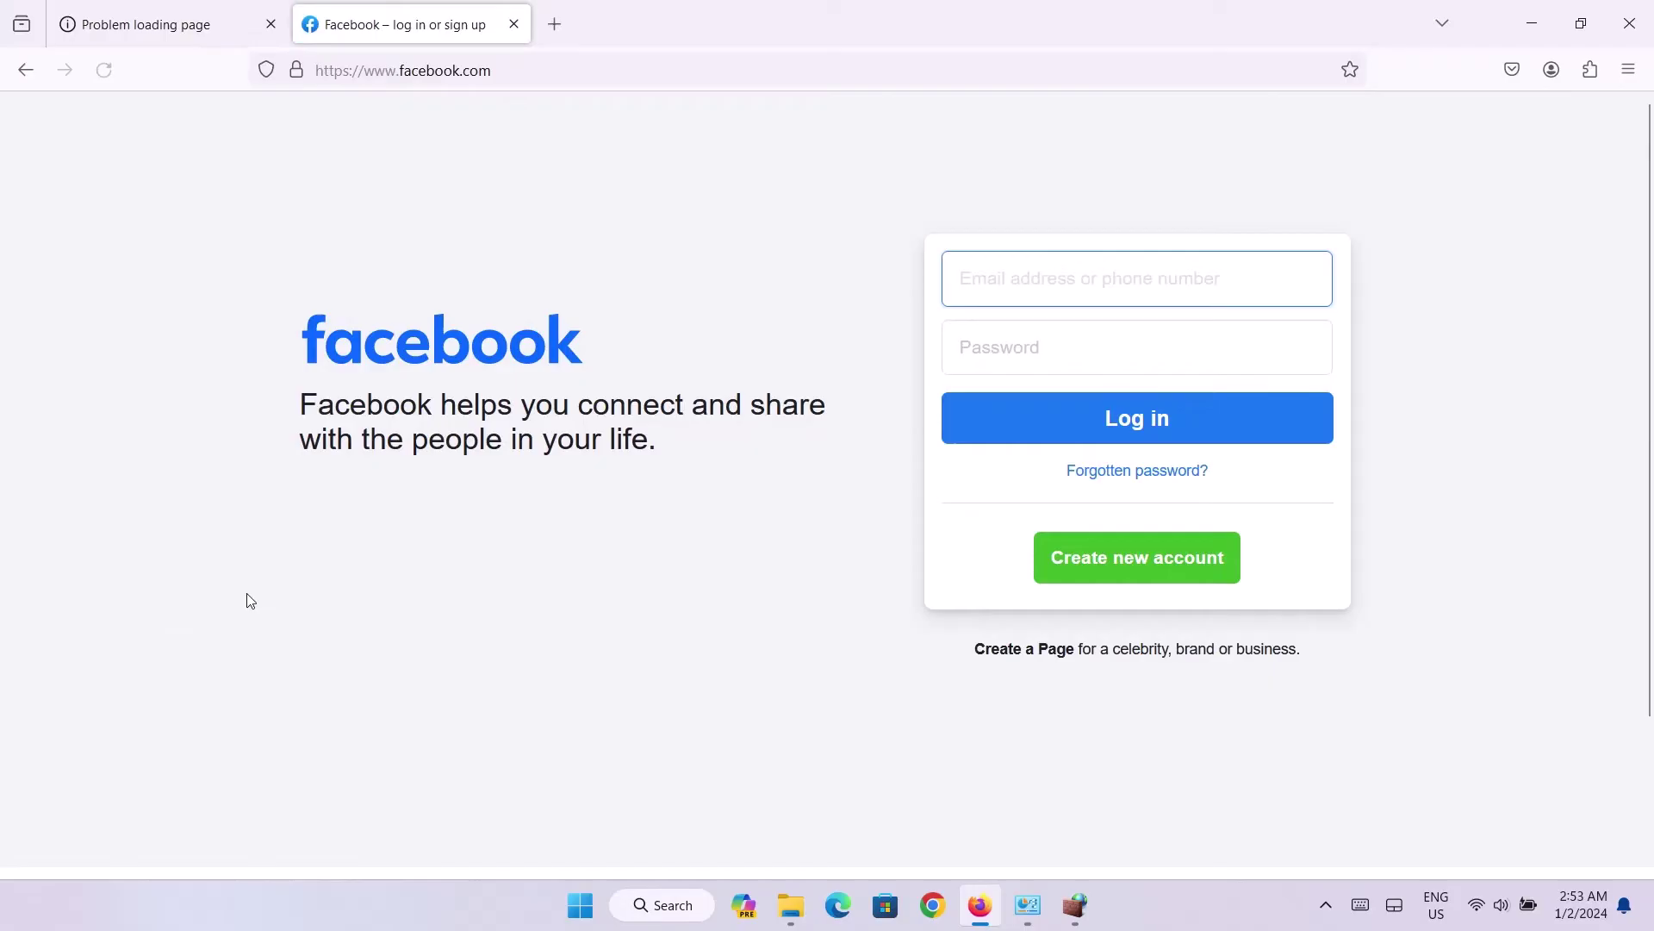
click(145, 23)
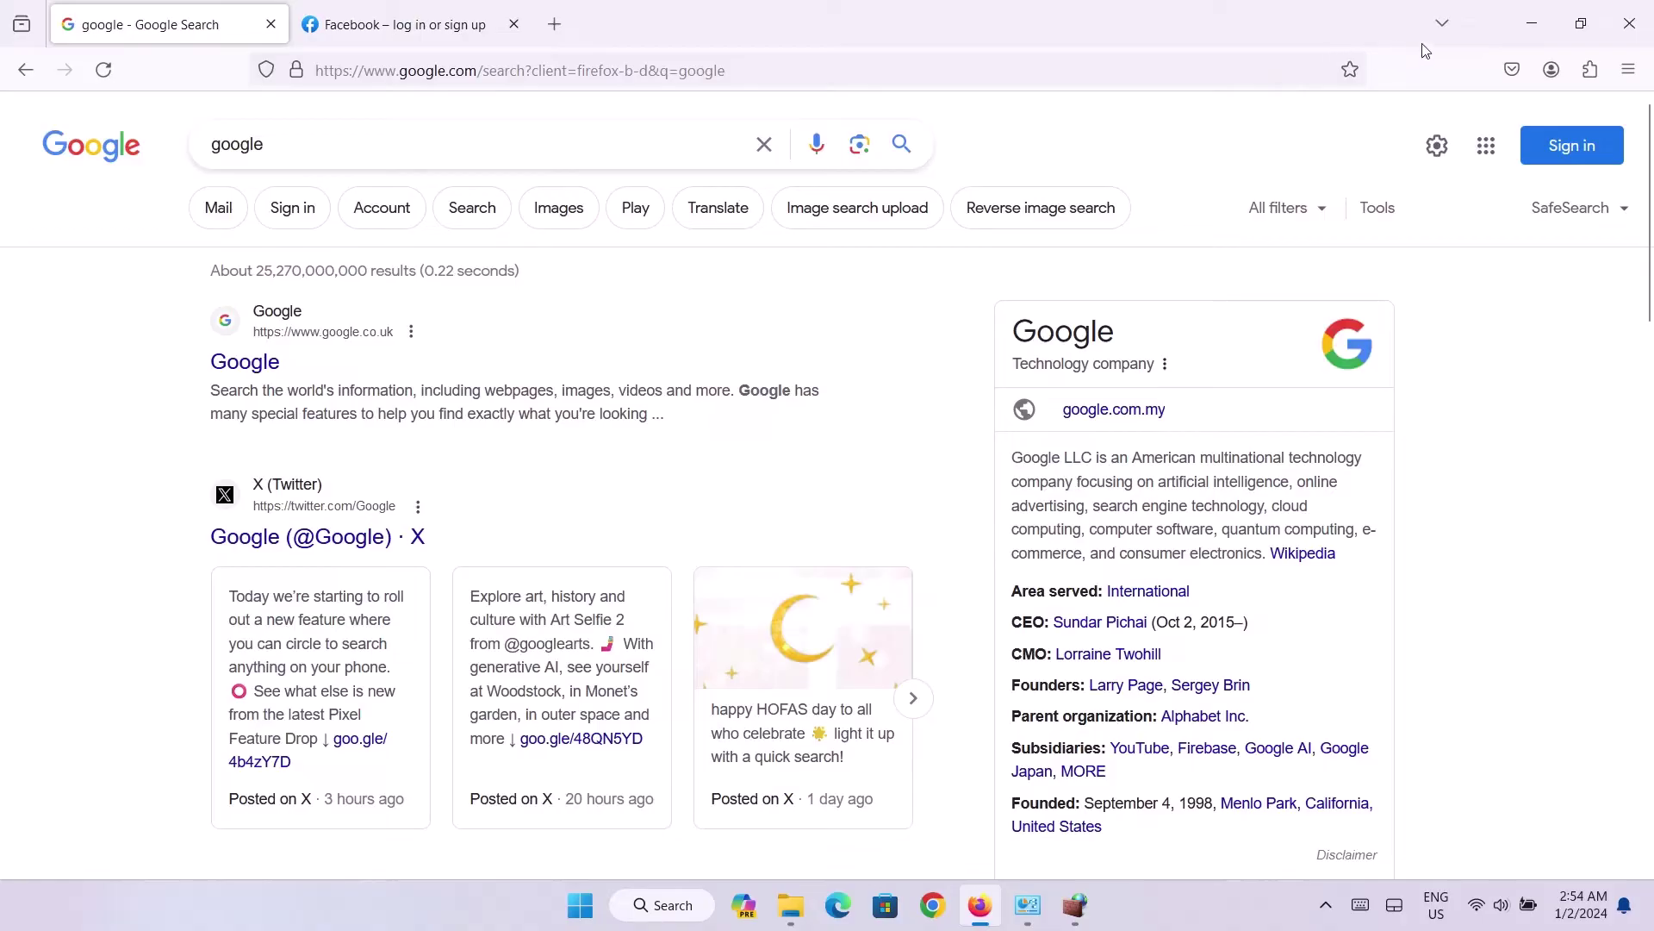
key(super+d)
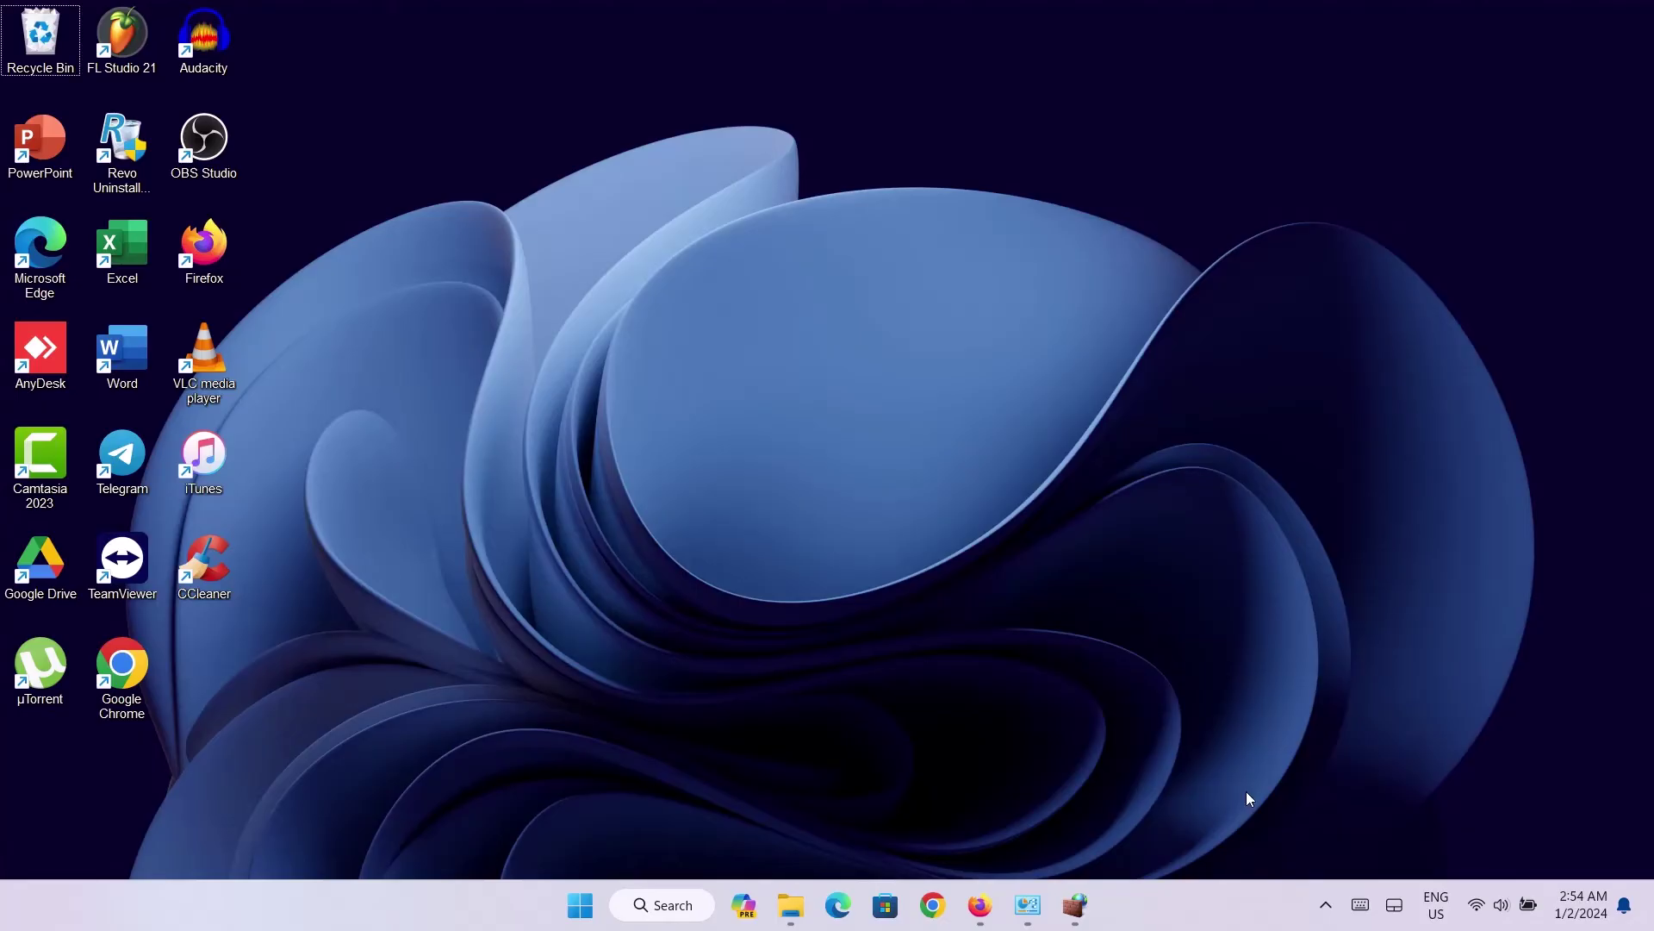
Restore the Advanced Security window and choose Enable Rule on 'Firewall out'
click(1075, 907)
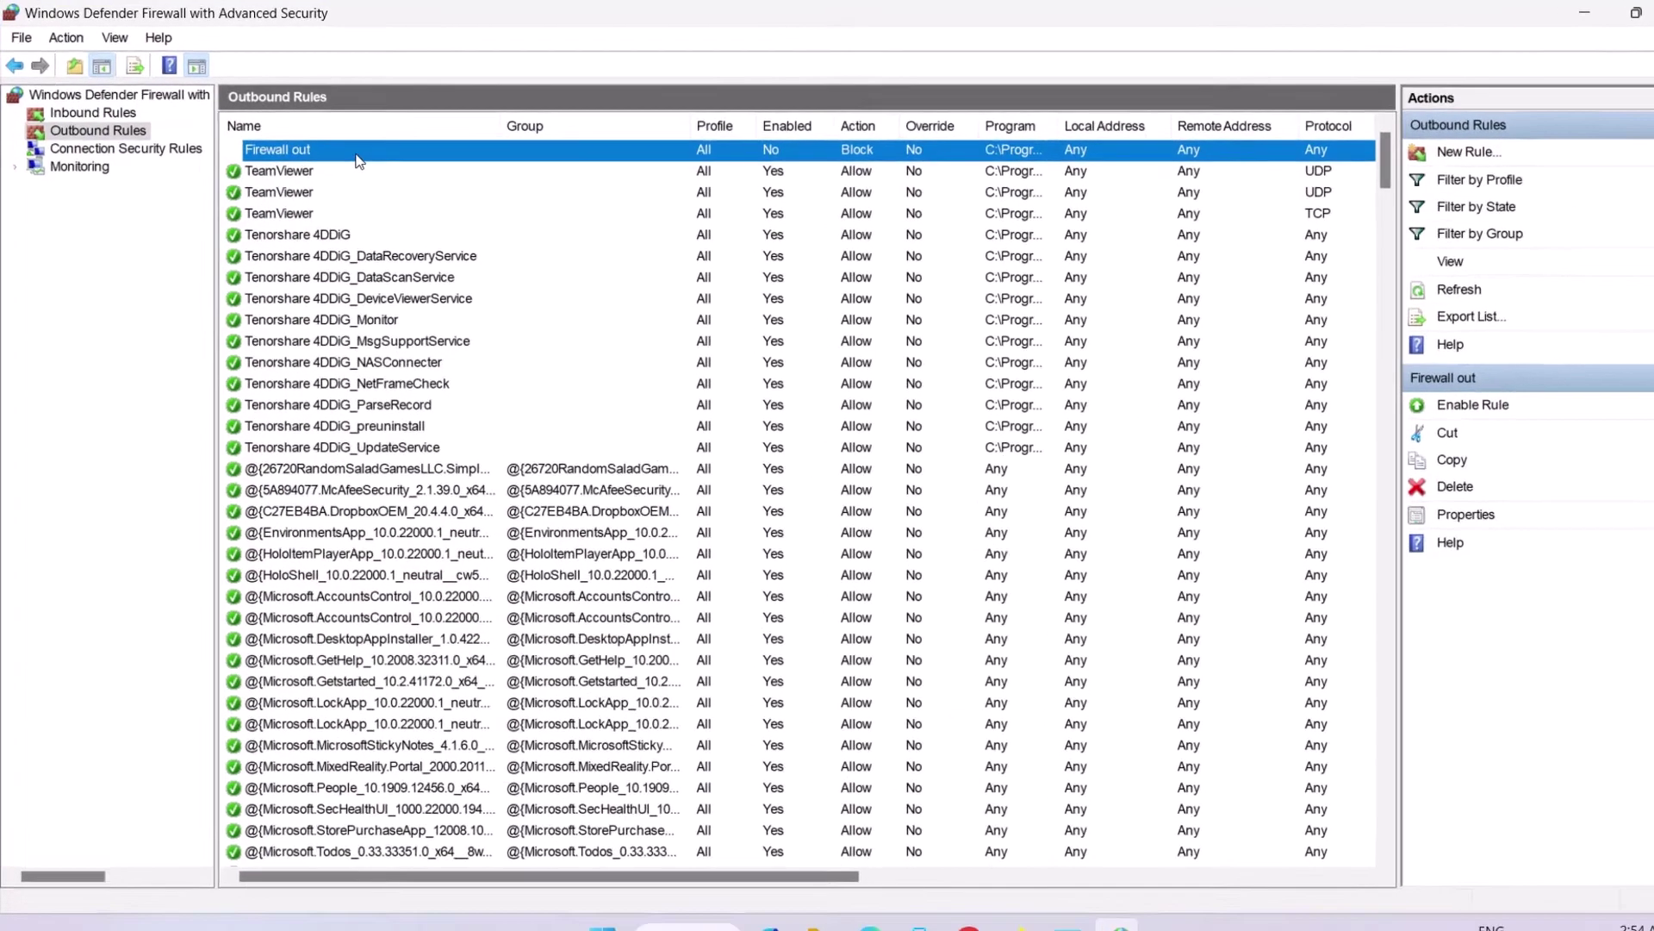
right_click(346, 145)
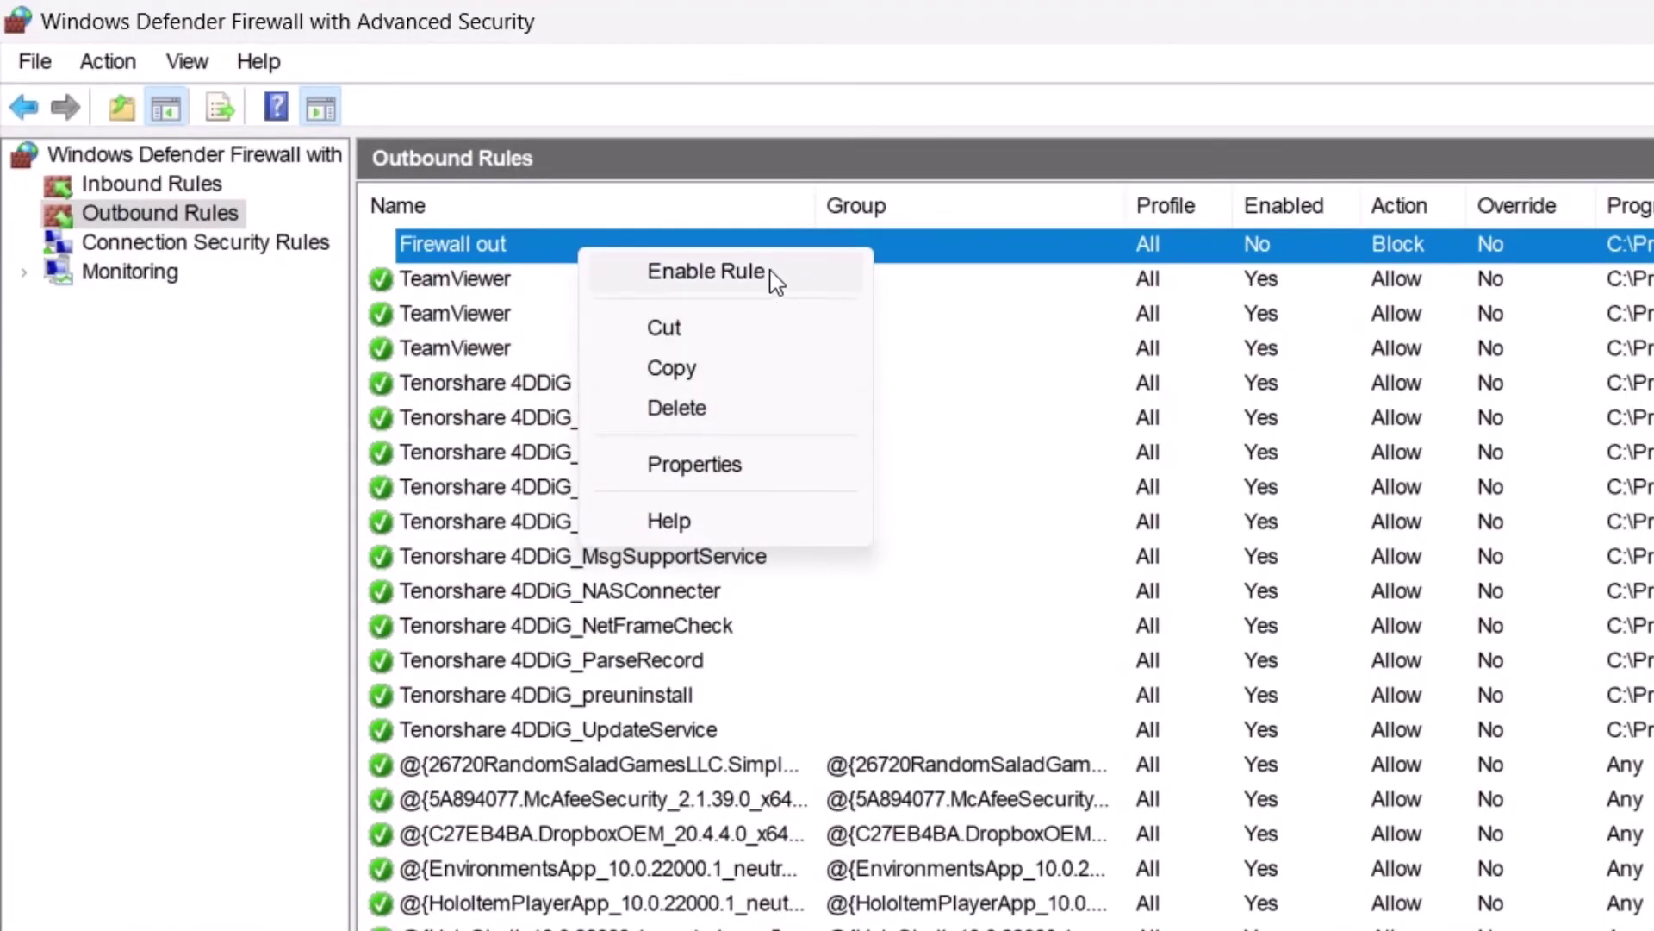
click(712, 277)
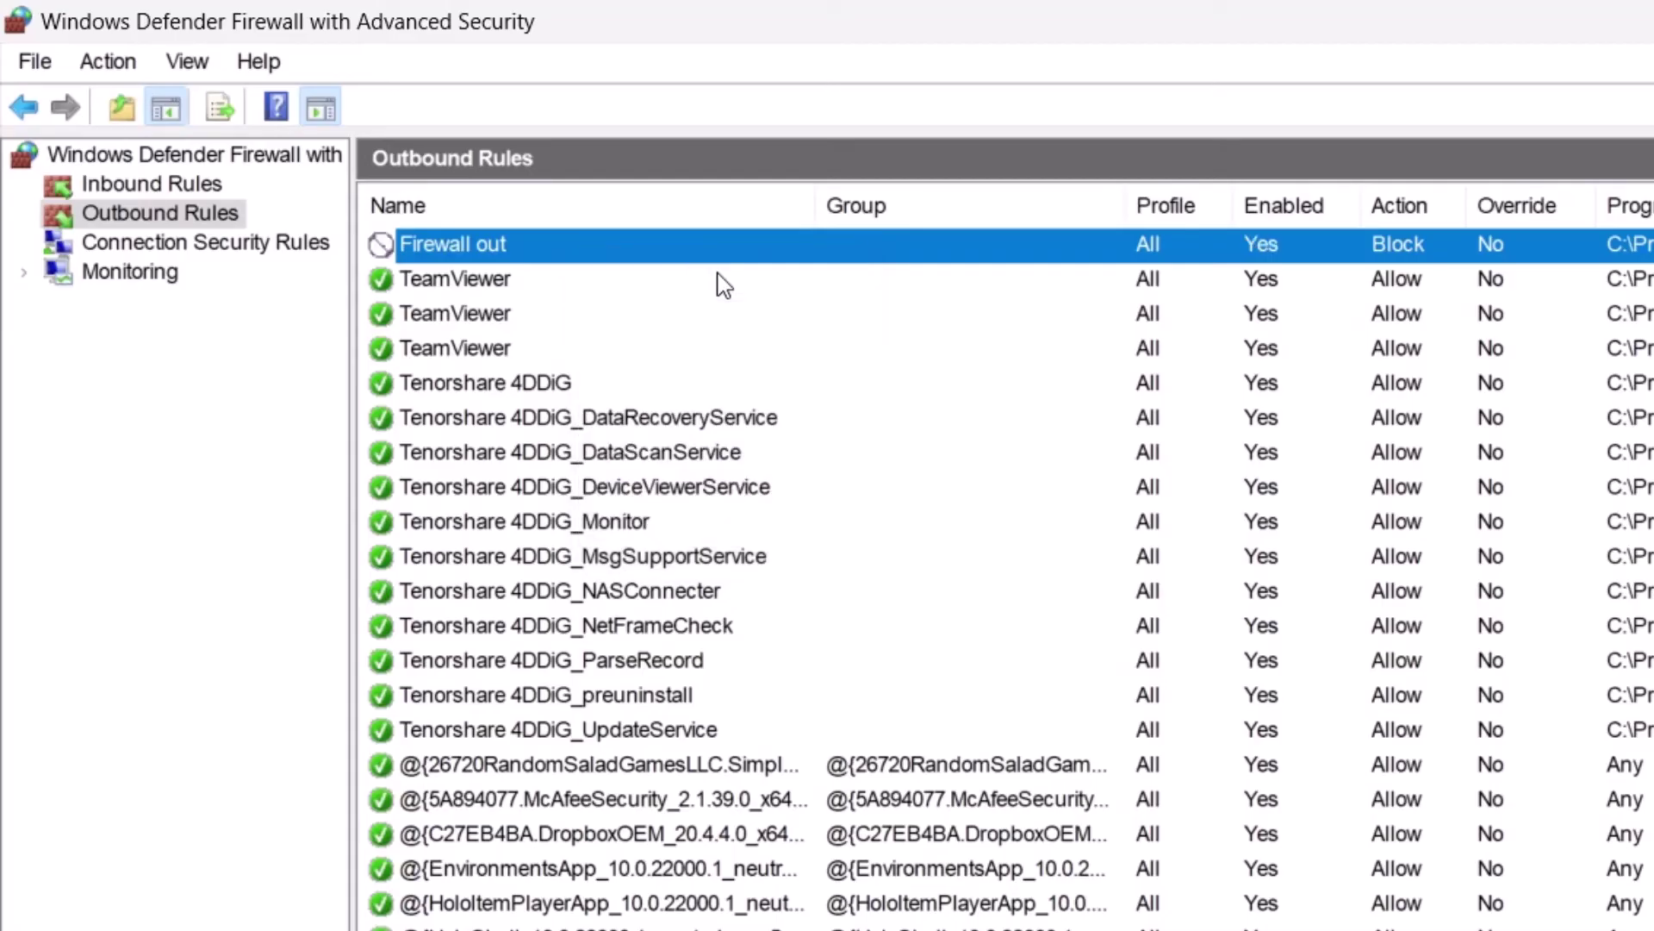